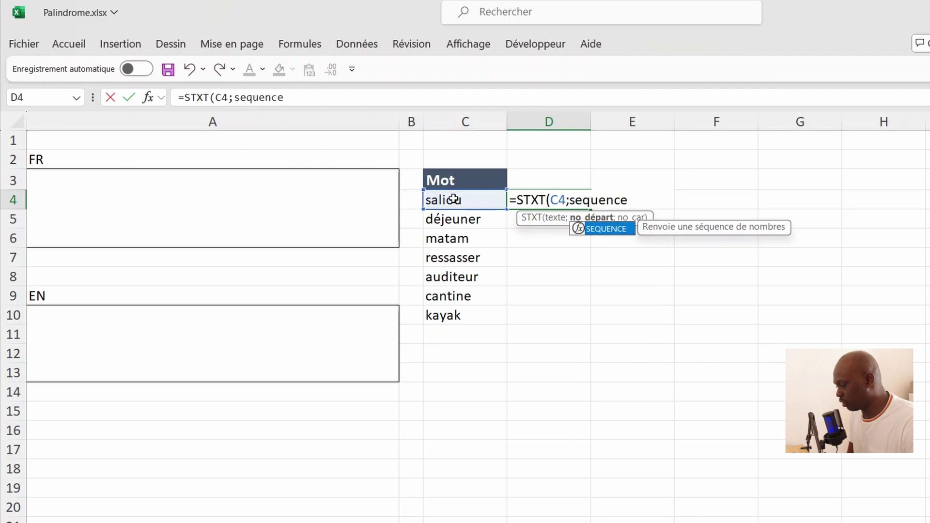
Complete the formula in D4 as =STXT(C4;SEQUENCE(NBCAR(C4));1) to split the word in C4 into single letters.
key("Tab")
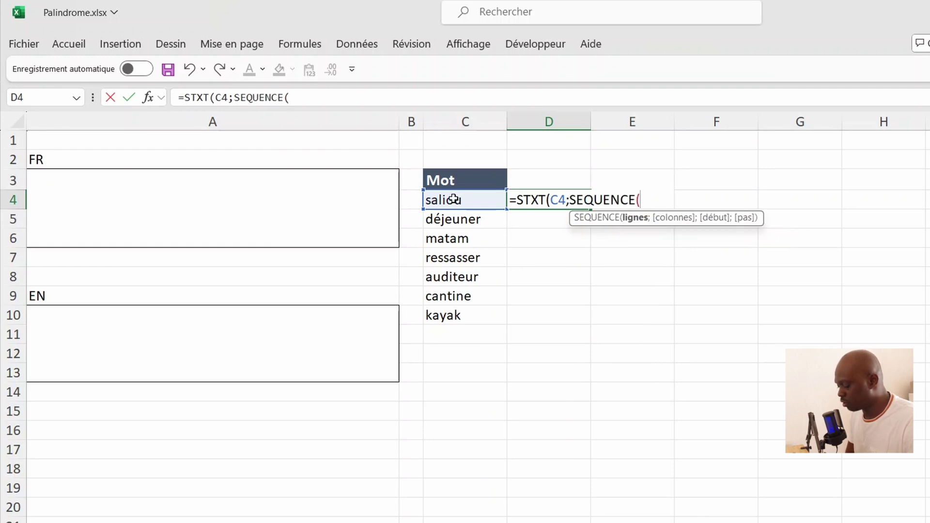
type("nbca")
key("Tab")
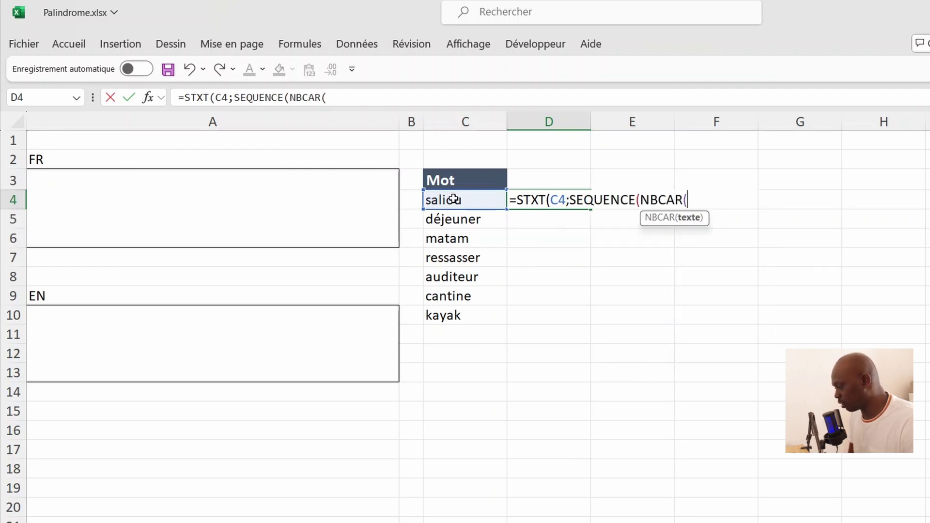
left_click(480, 201)
type("))")
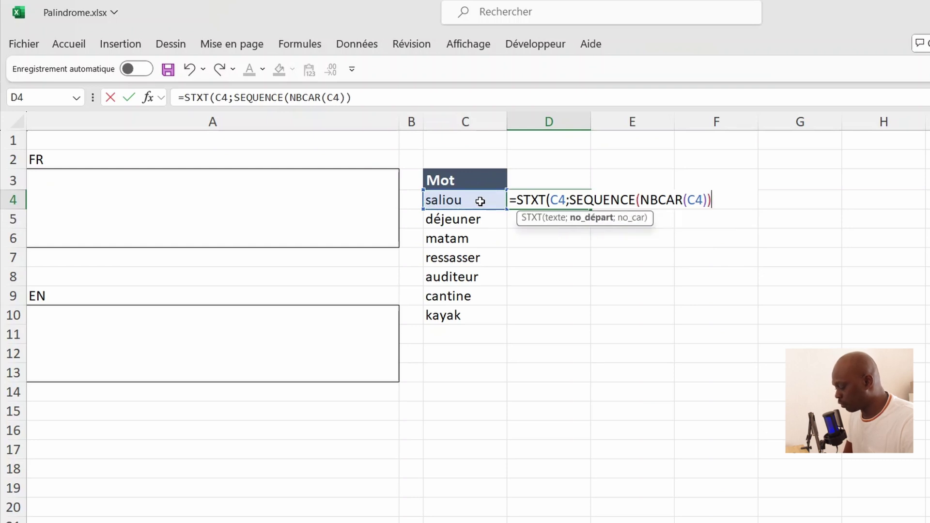
type(";")
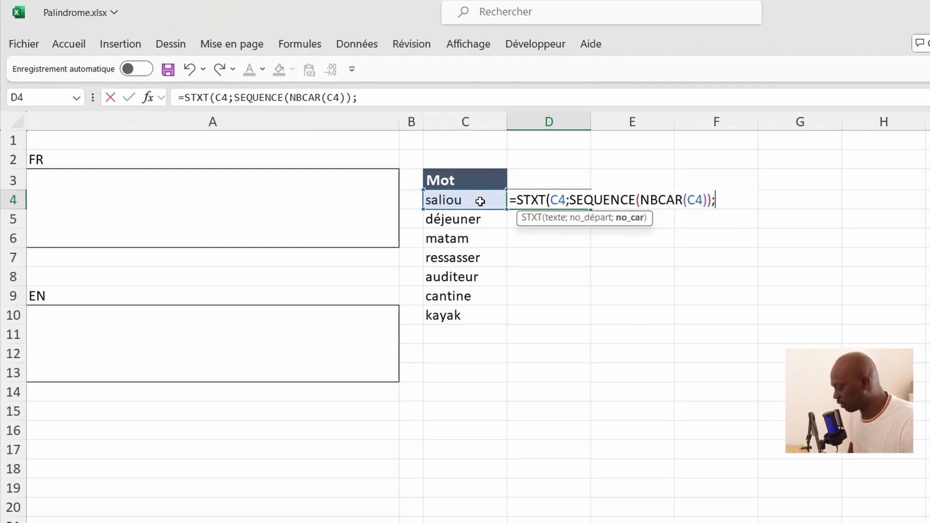
type("1)")
key("Return")
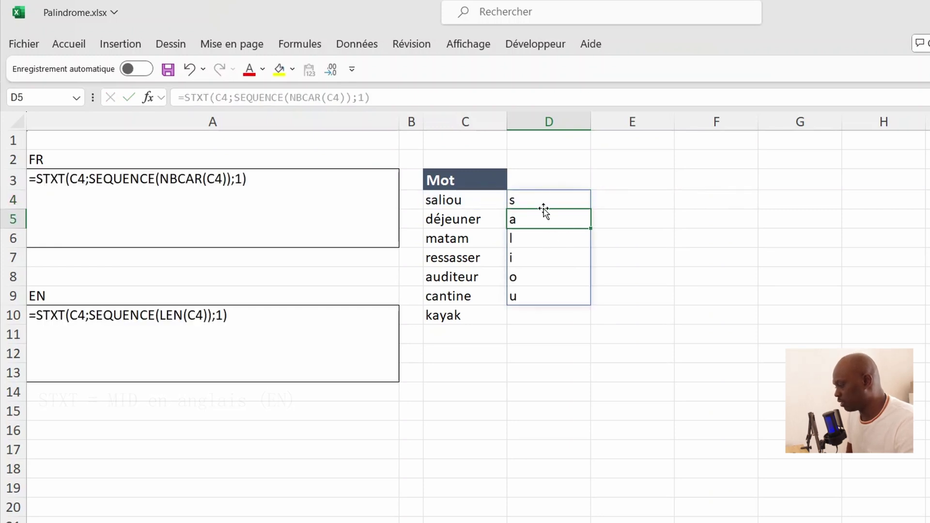
Enter =E3&D4 in E4 to accumulate the letters in their original order, and fill the formula through E9.
key("Up")
key("Right")
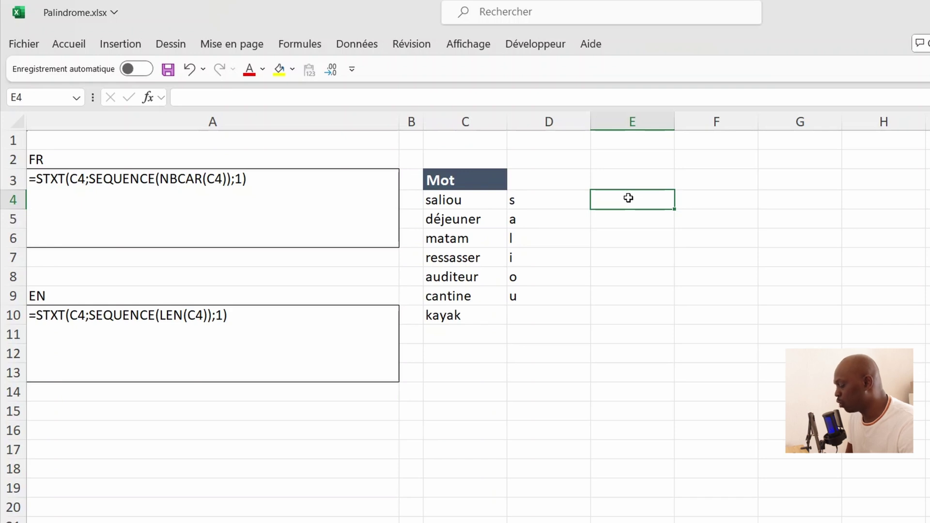
left_click(626, 175)
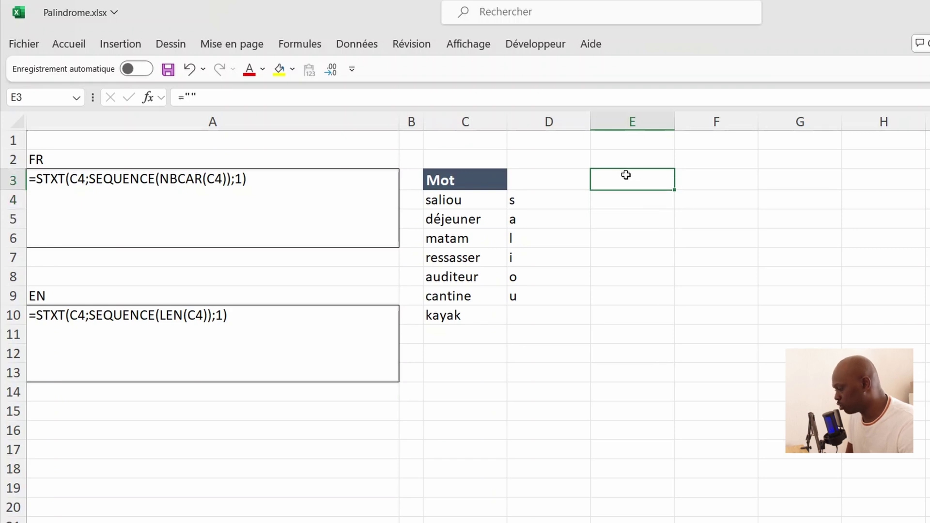
left_click(619, 202)
type("=")
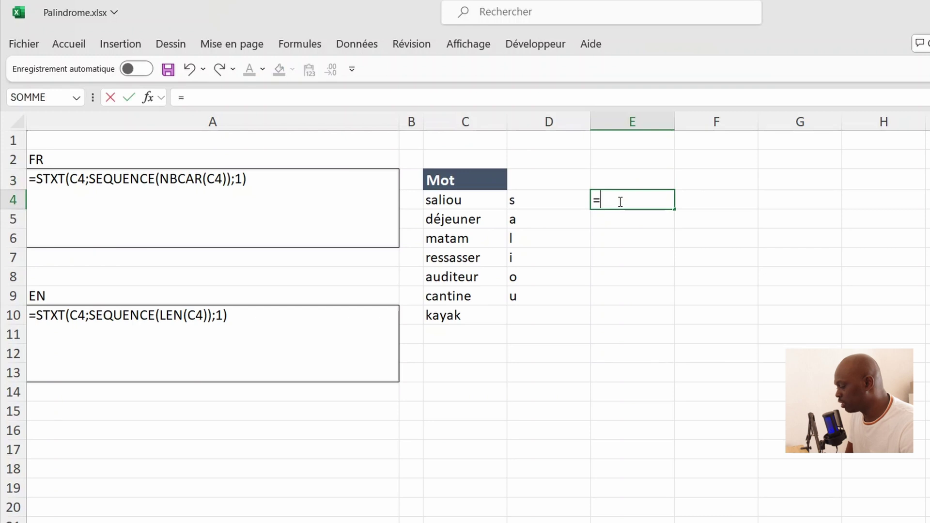
left_click(617, 182)
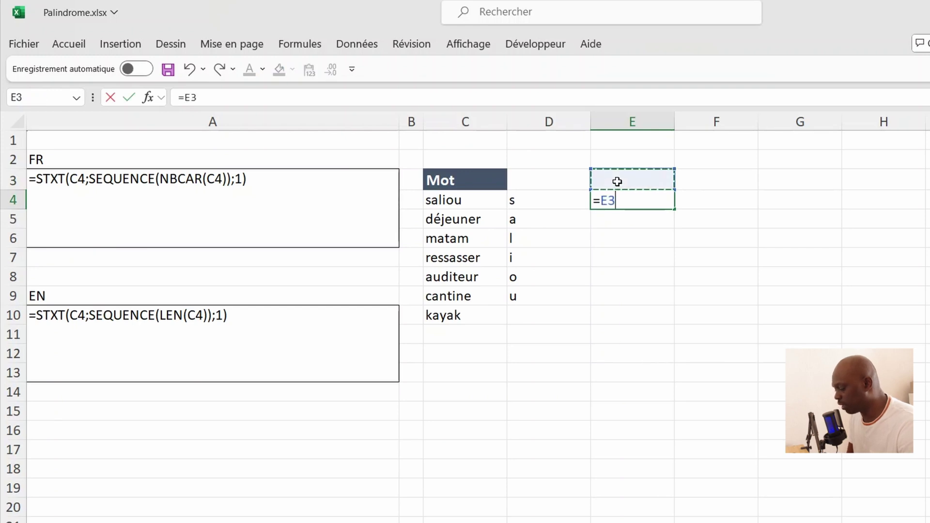
type("&")
left_click(551, 207)
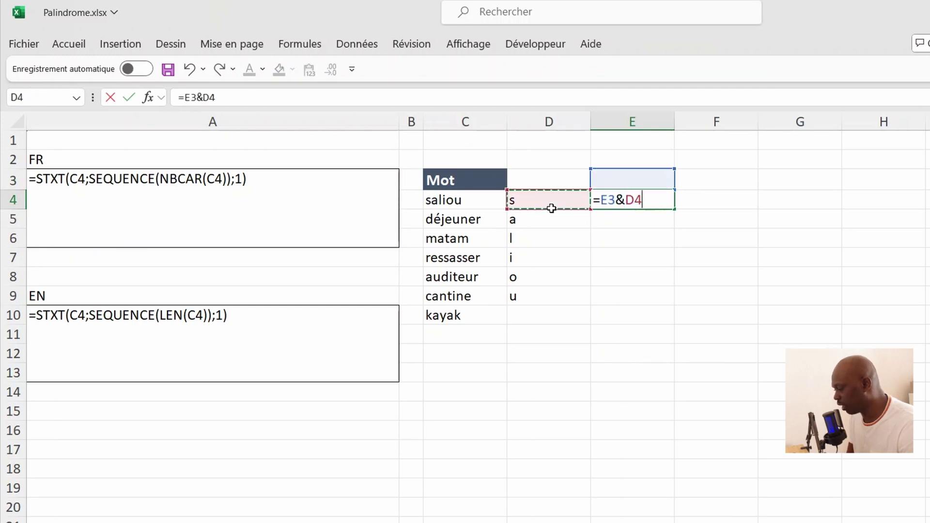
key("Return")
left_click(623, 197)
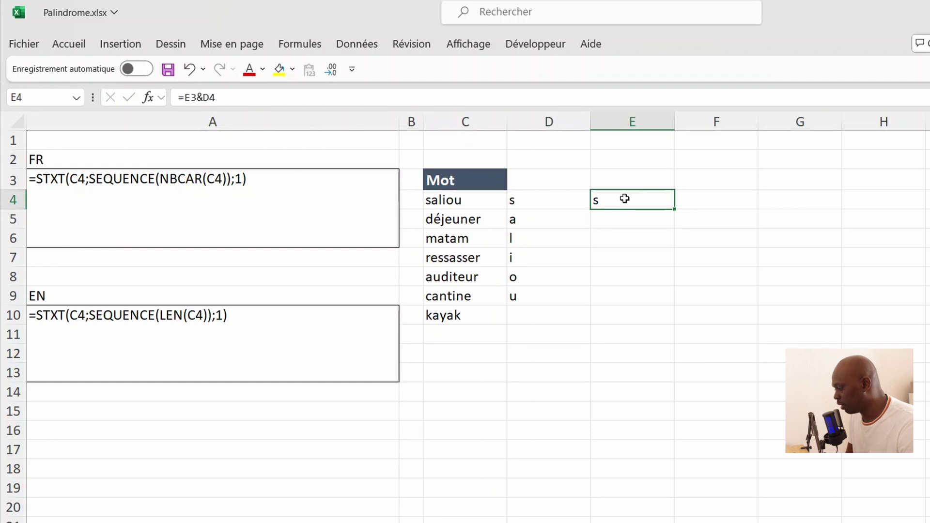
left_click_drag(675, 209, 667, 305)
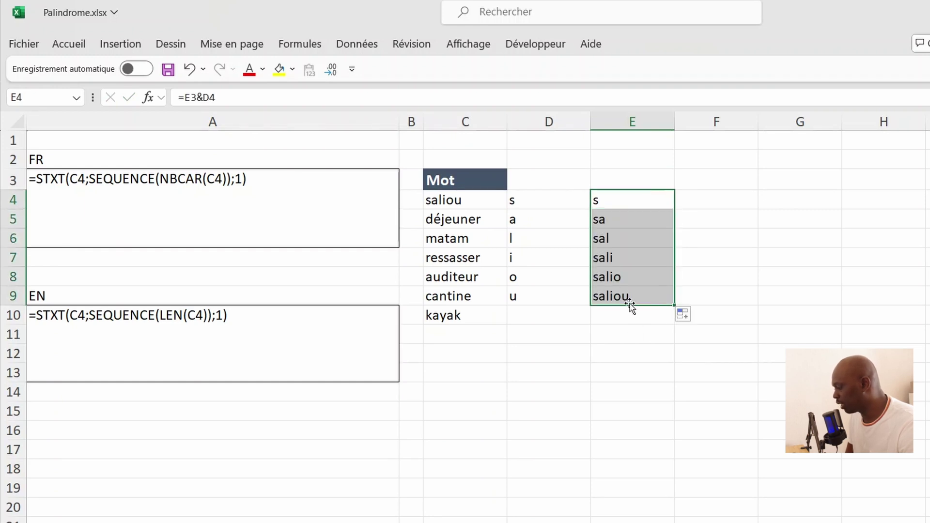
Replace the formula in E4 with =D4&E3 to accumulate the letters in reverse, and fill it through E9.
left_click(616, 200)
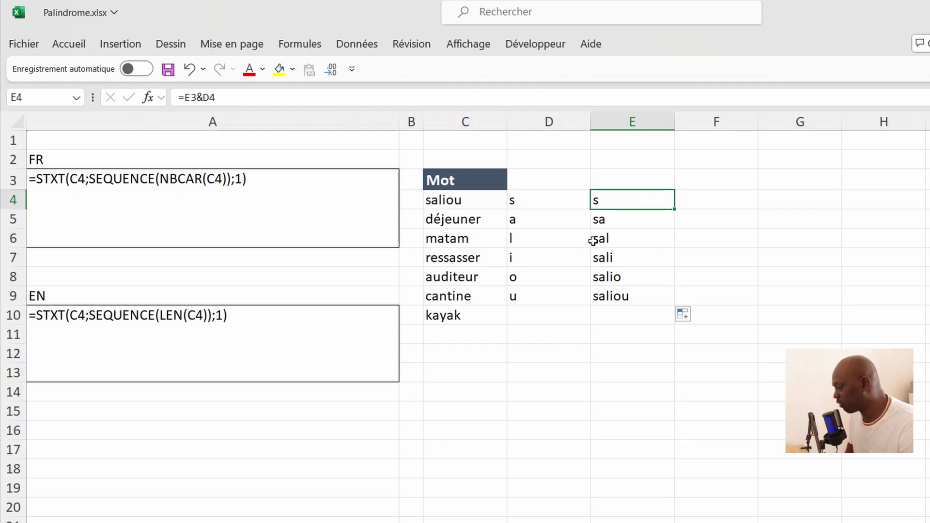
type("=")
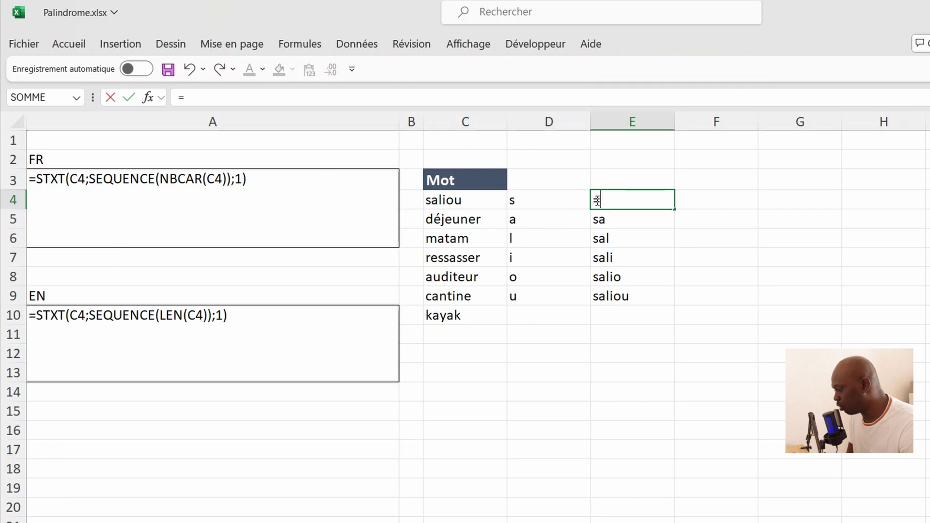
left_click(551, 201)
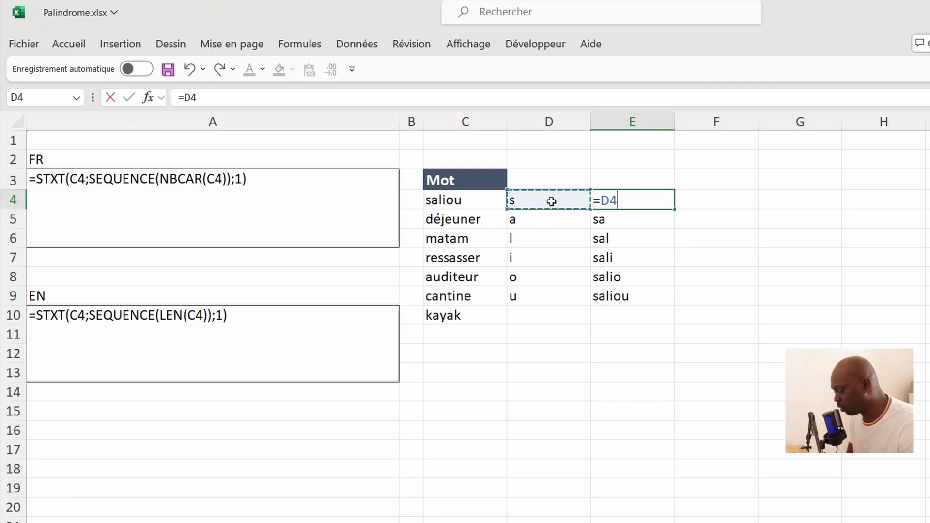
type("&")
left_click(613, 181)
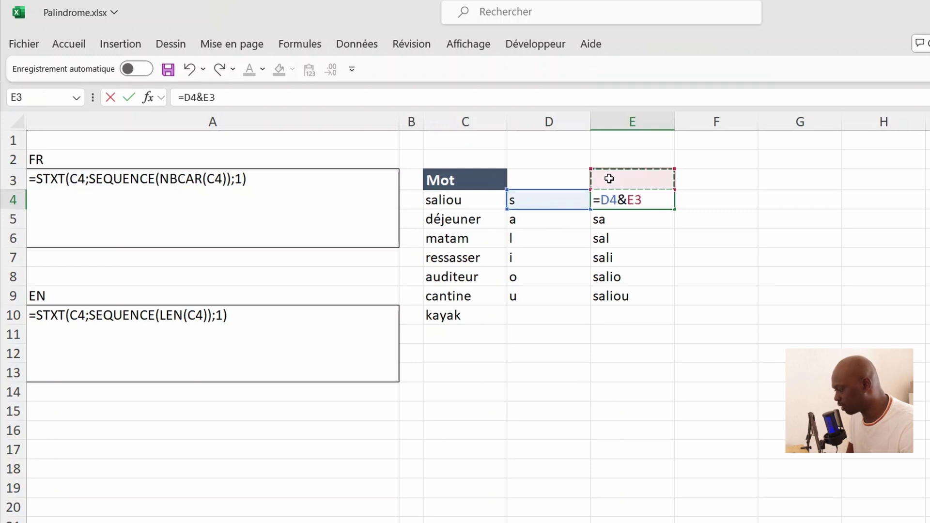
key("Return")
left_click(617, 201)
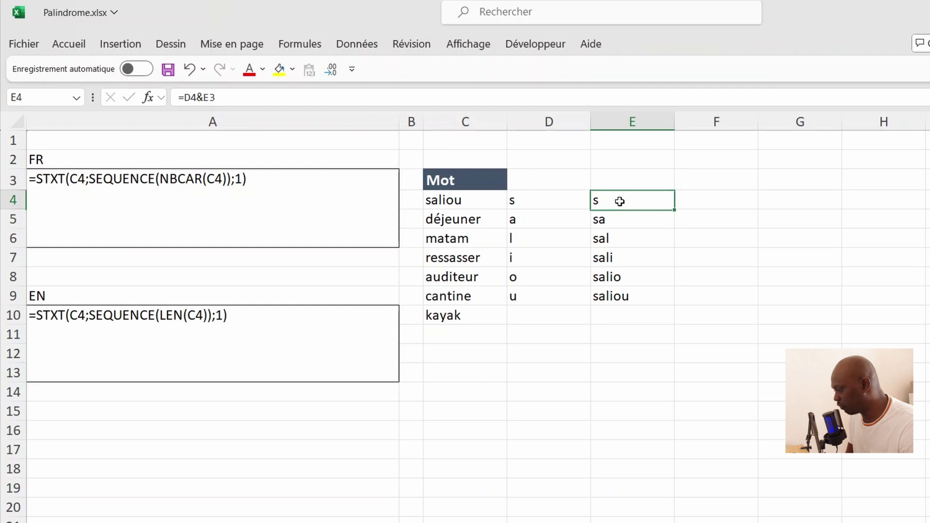
double_click(673, 209)
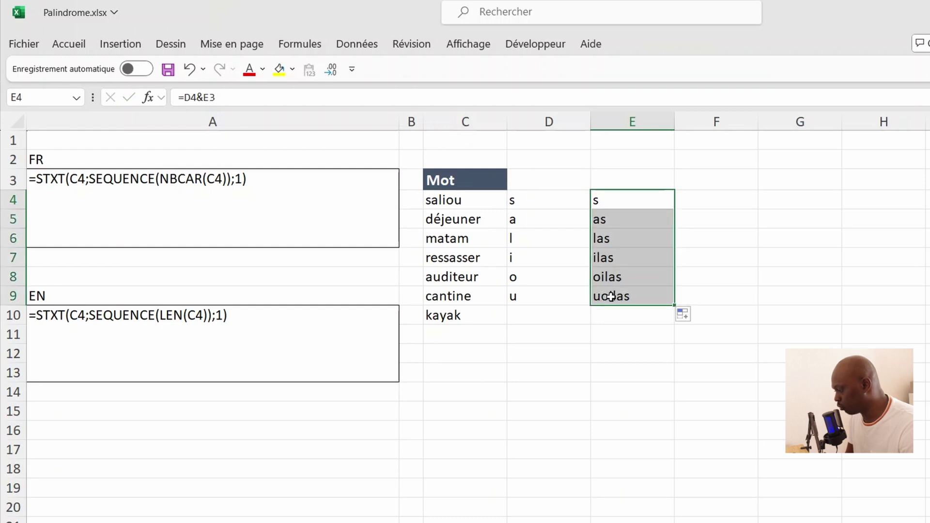
left_click(673, 296)
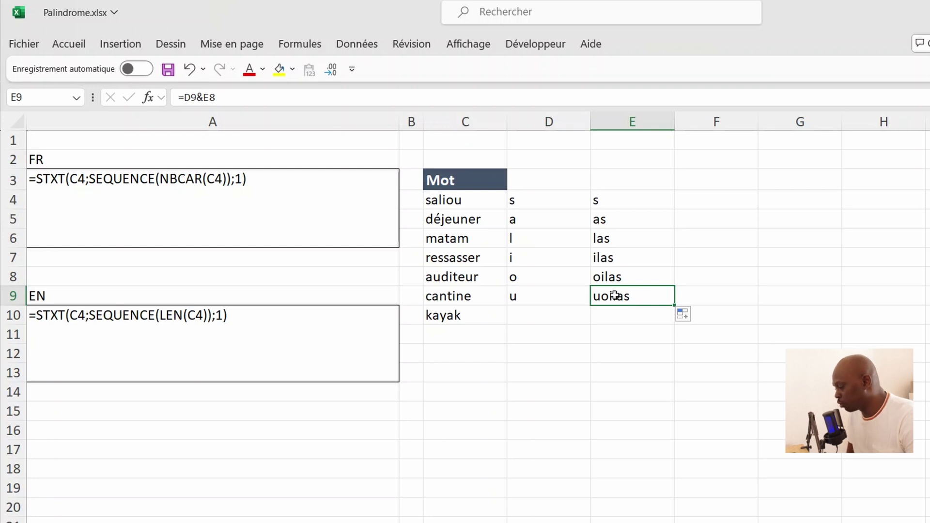
Wrap the STXT formula in D4 in a REDUCE function with an empty string "" as its initial value.
left_click(531, 198)
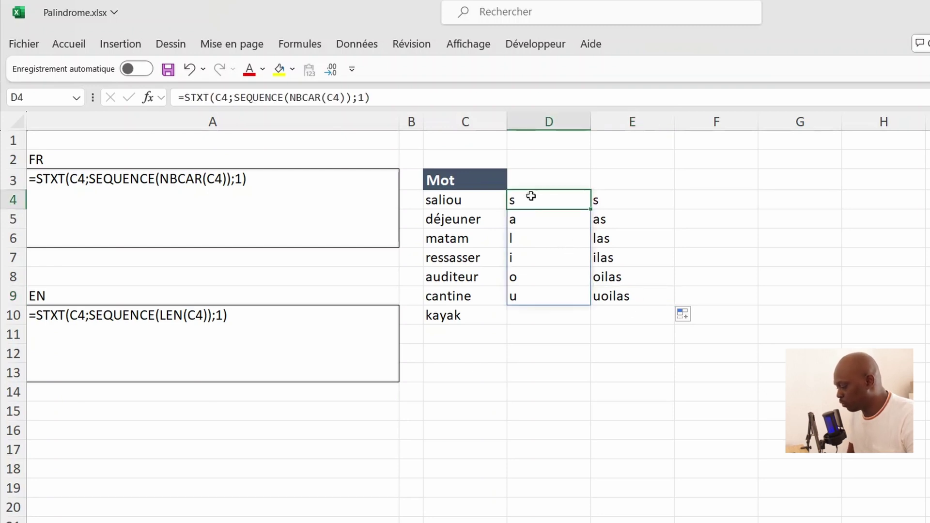
left_click(184, 96)
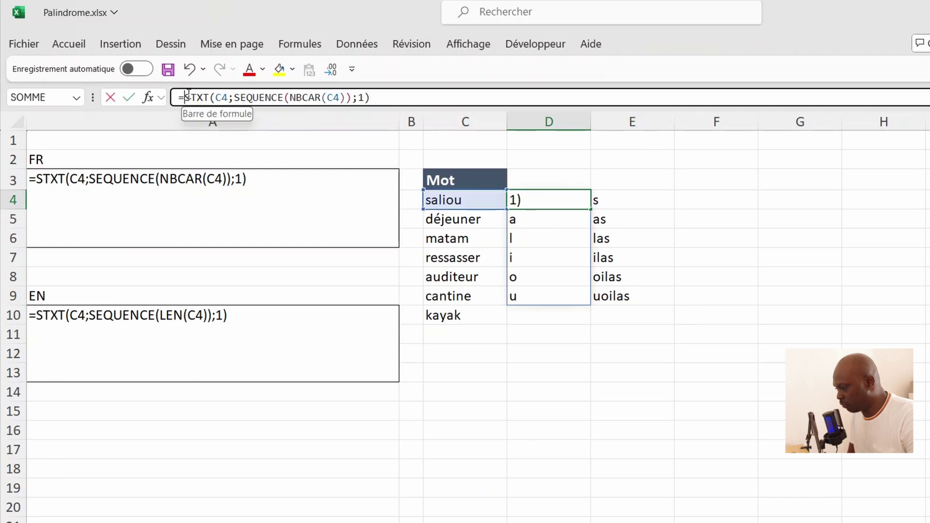
type("reu")
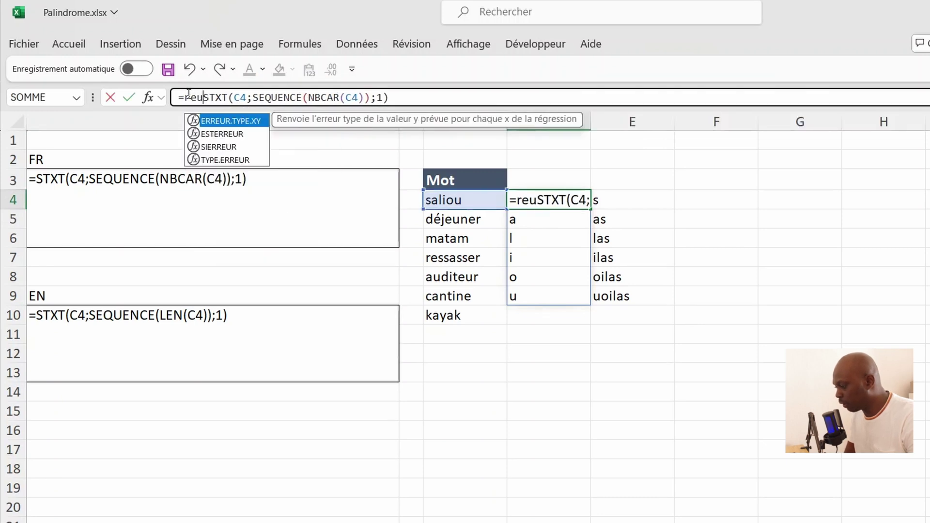
key("BackSpace")
type("duce")
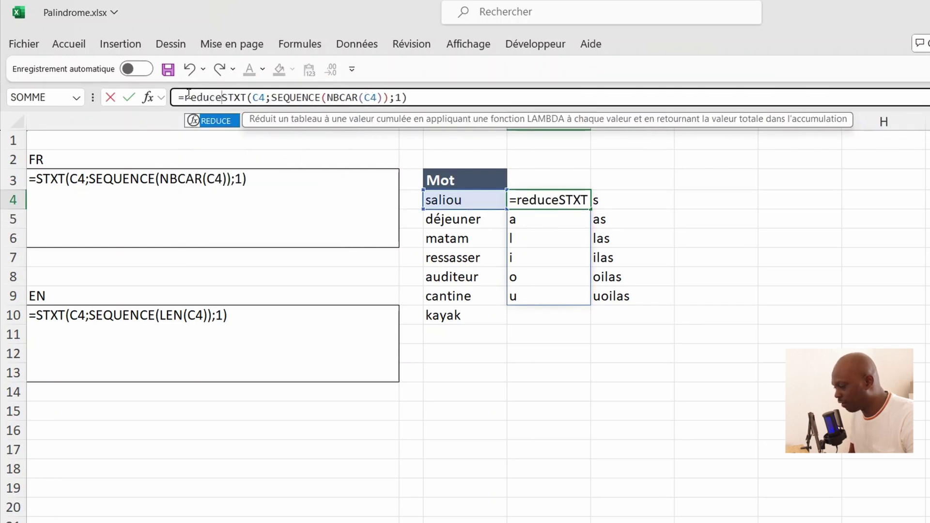
key("Tab")
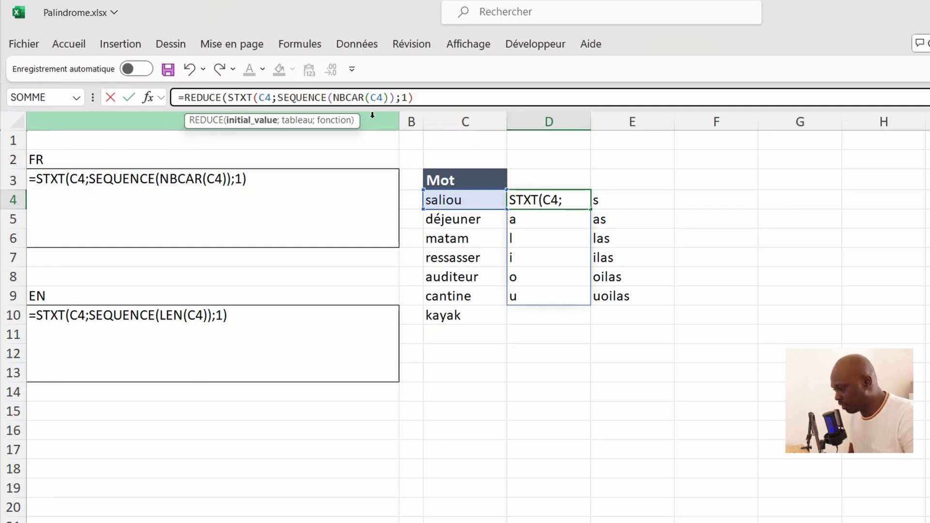
type("\"\"")
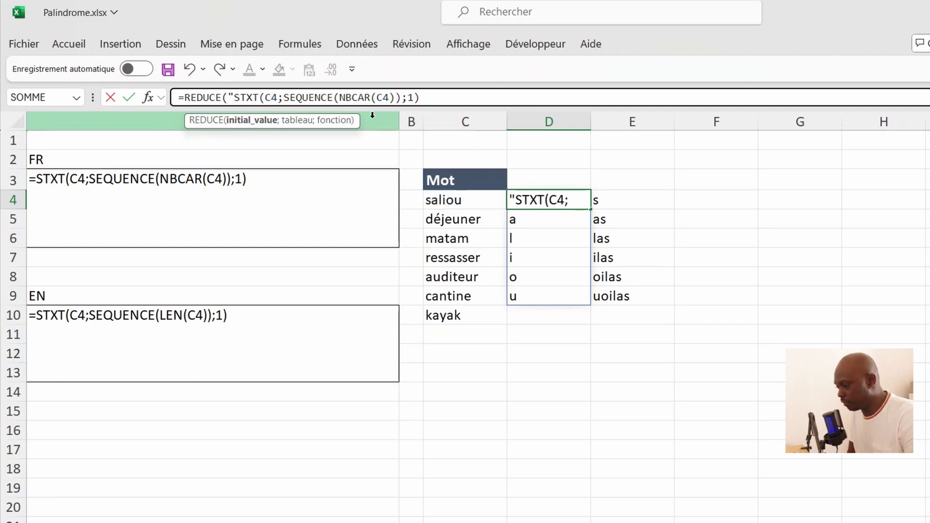
type(";")
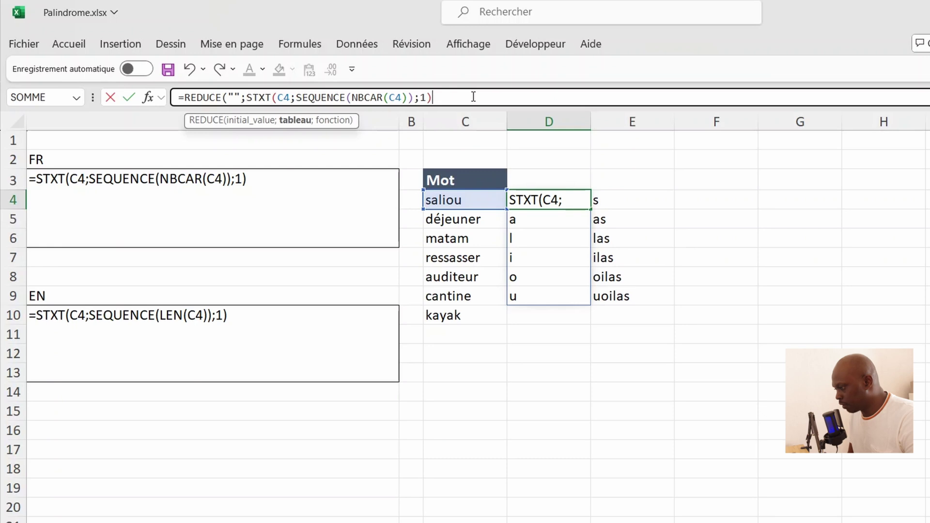
Add a LAMBDA as the REDUCE function argument in D4, with the parameters valint and lettre.
type(";")
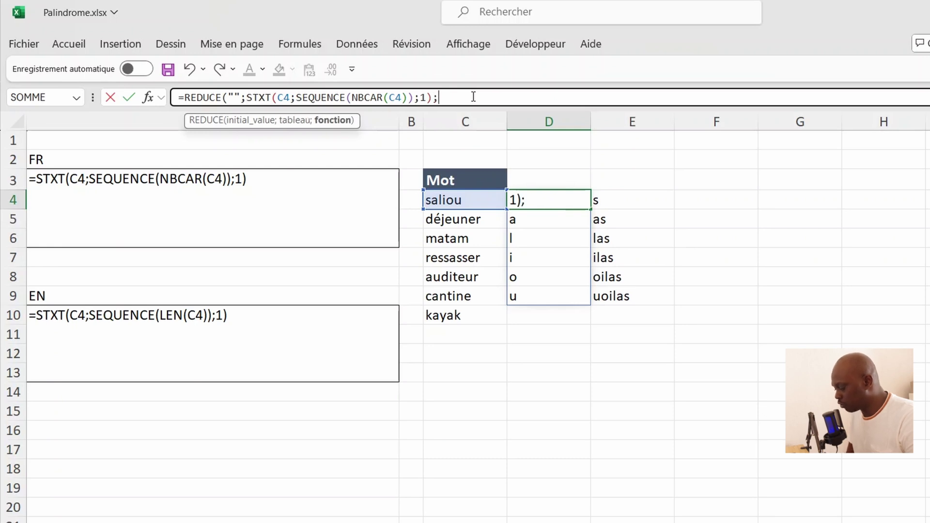
type("lambd")
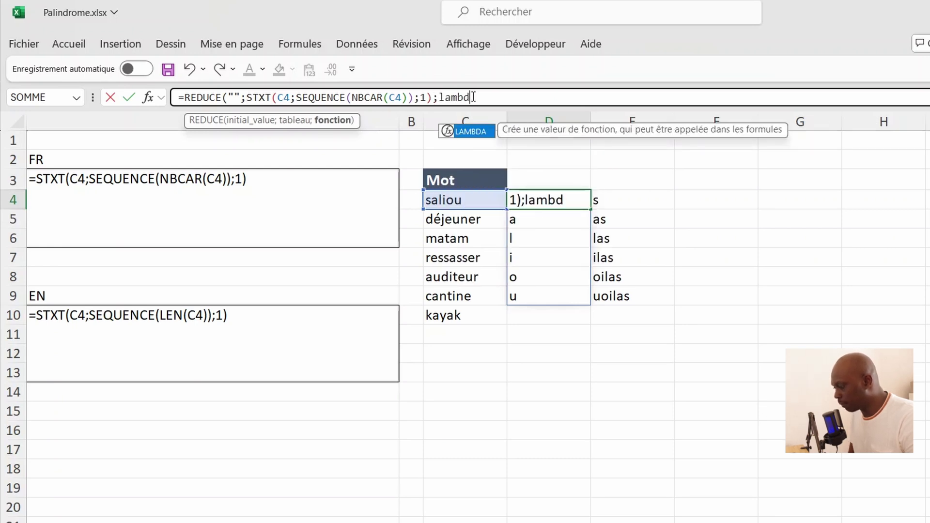
key("Tab")
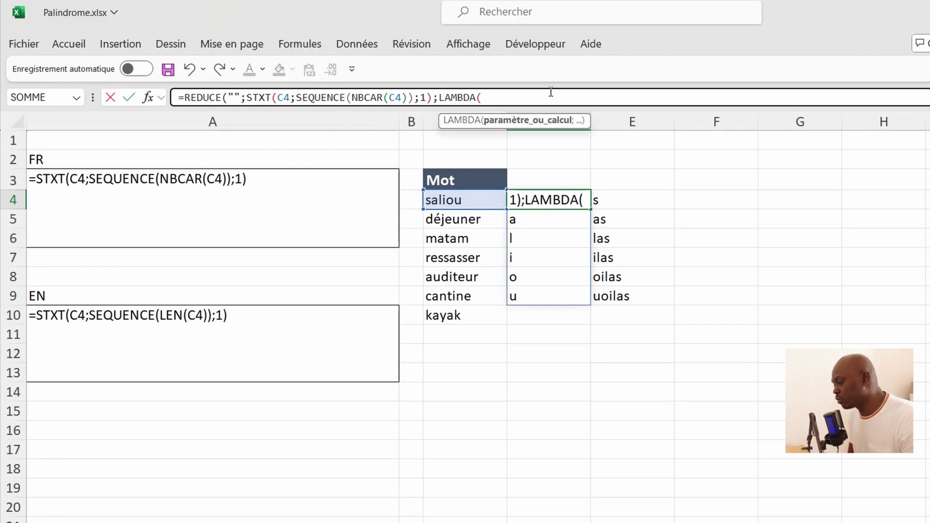
key("BackSpace")
type("val")
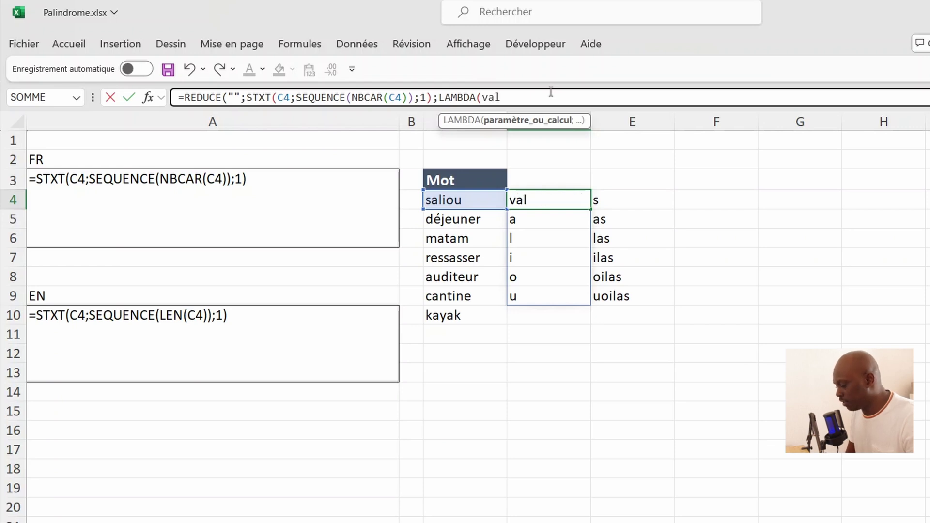
type("int")
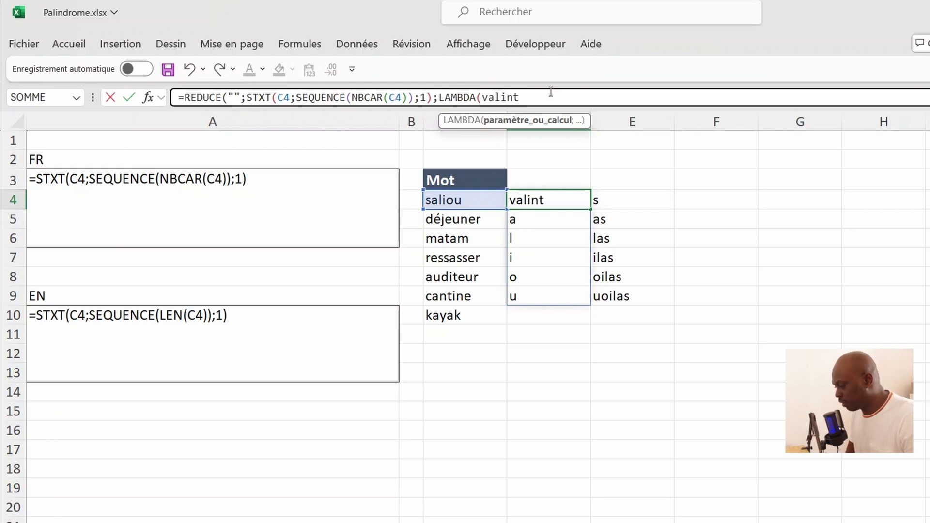
type(";lettre")
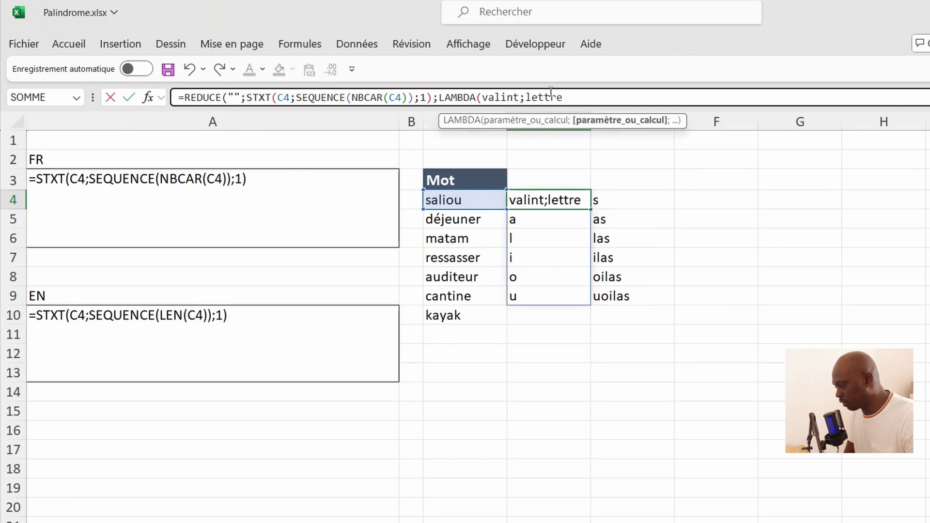
type(";")
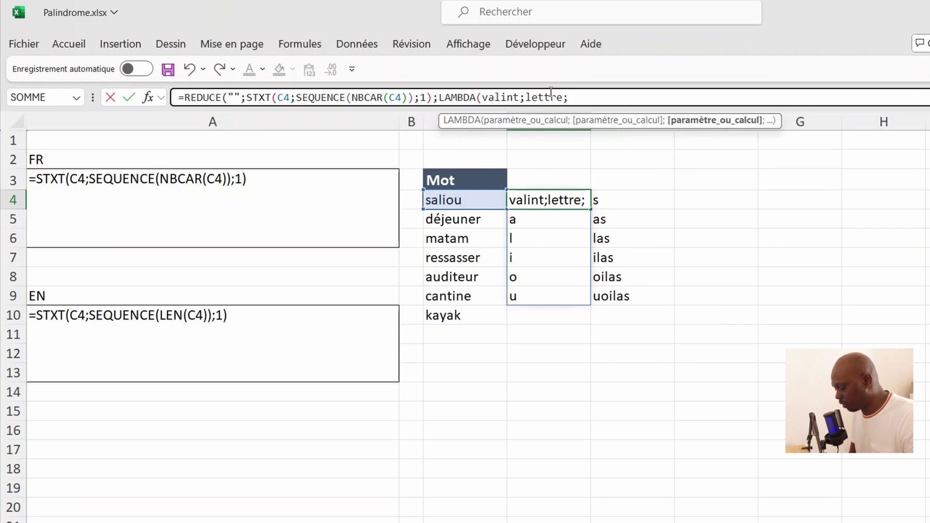
Complete the LAMBDA with the calculation lettre&valint, close both functions and enter the formula in D4.
type("lettre&")
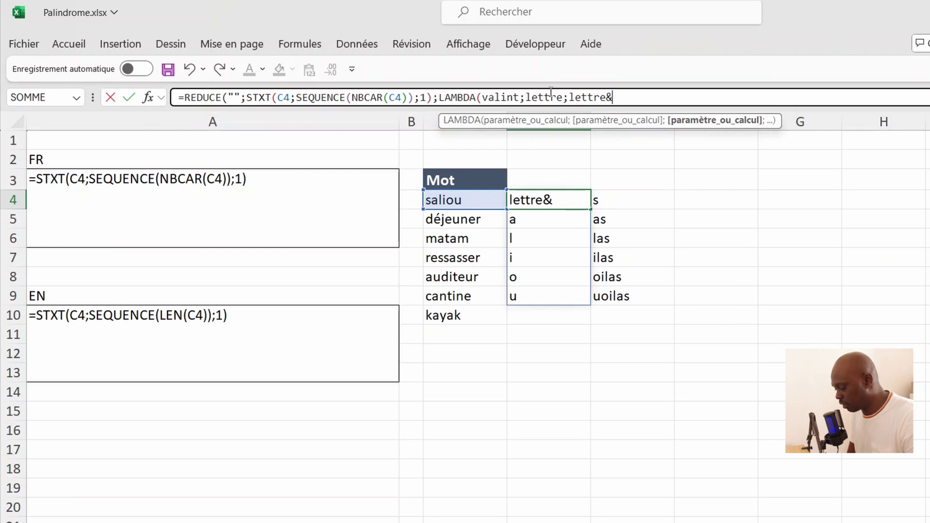
type("val")
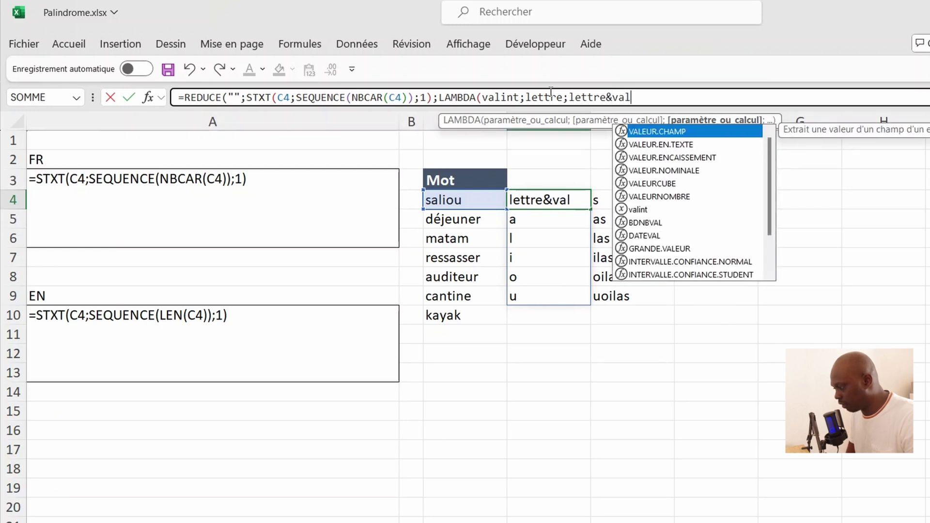
type("int")
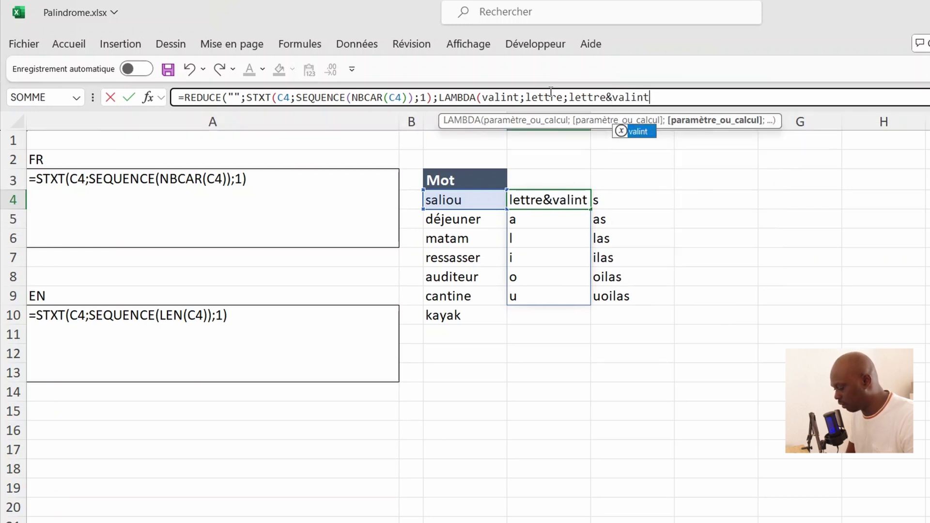
key("Escape")
type(")")
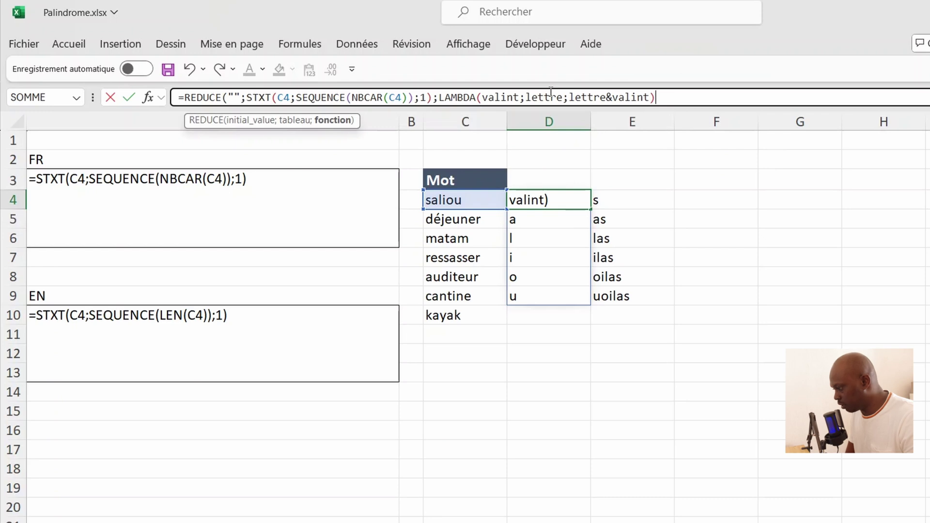
type(")")
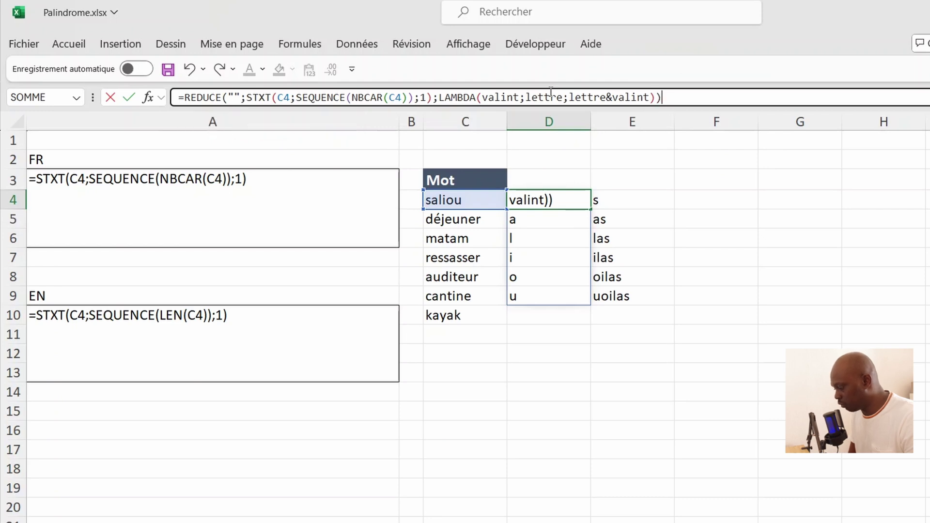
key("Return")
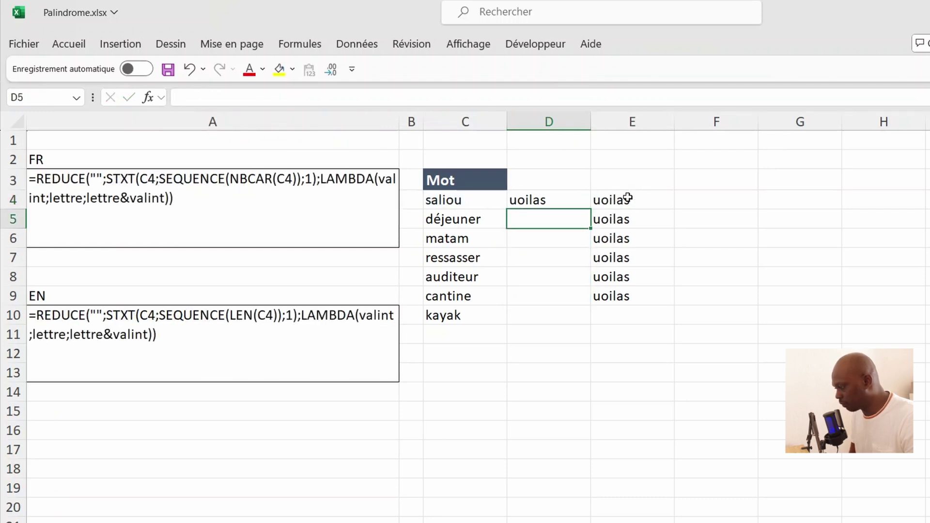
Clear the accumulated-letter helper formulas from E4:E9.
left_click_drag(627, 198, 623, 297)
key("Delete")
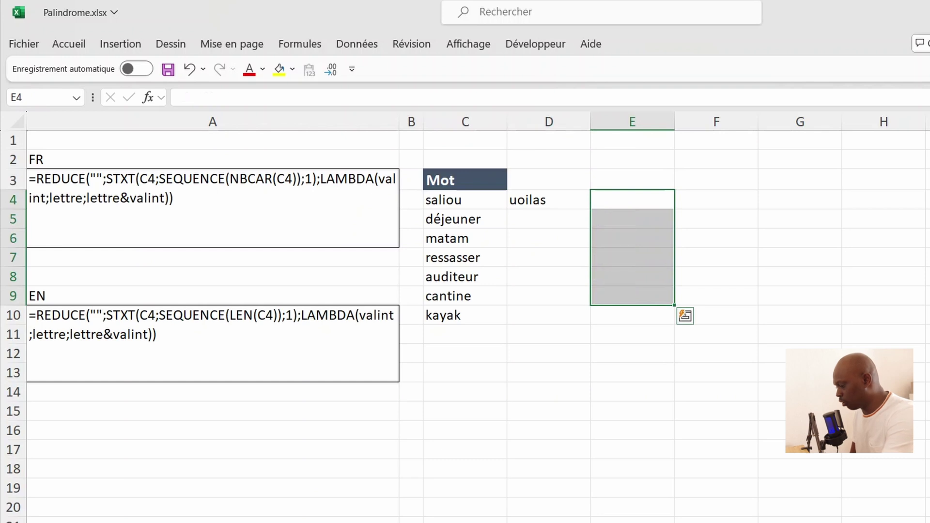
left_click(716, 200)
Insert BYROW before REDUCE in the D4 formula, with the word range C4:C10 as its array.
left_click(549, 199)
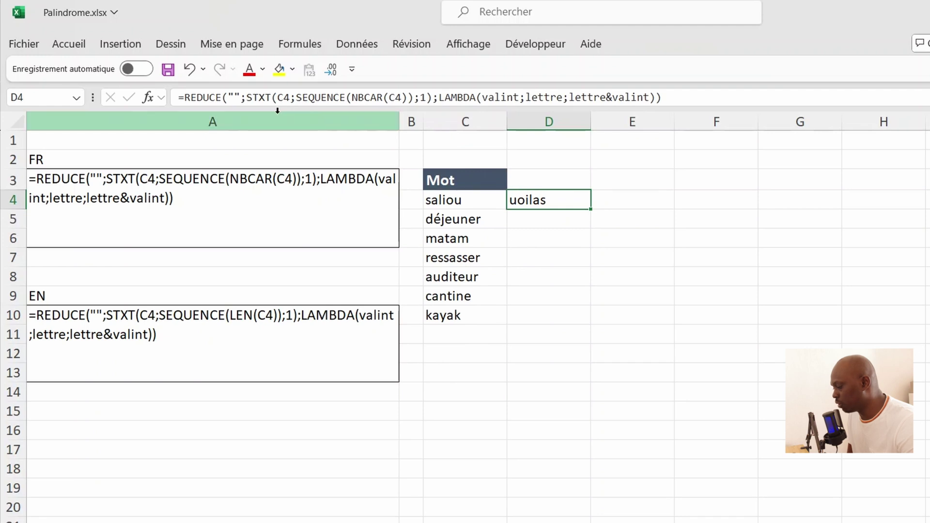
left_click(184, 99)
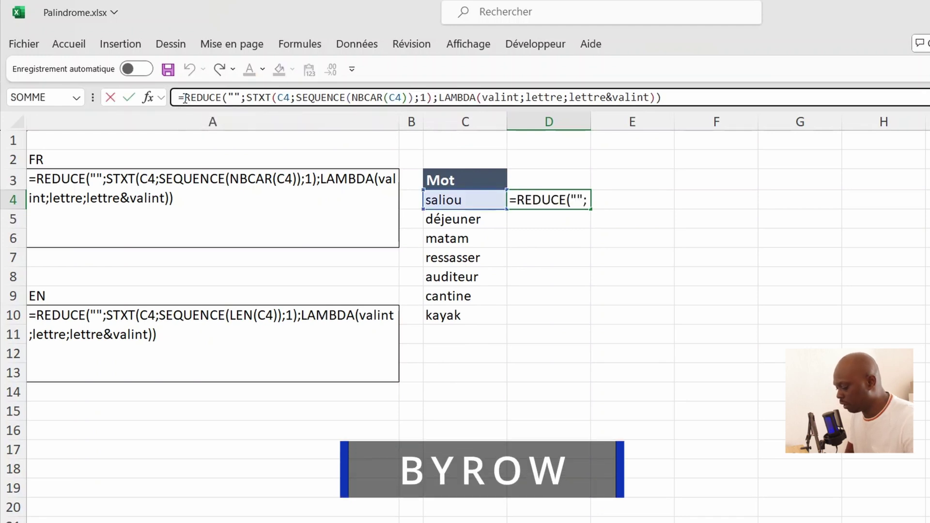
type("byrow")
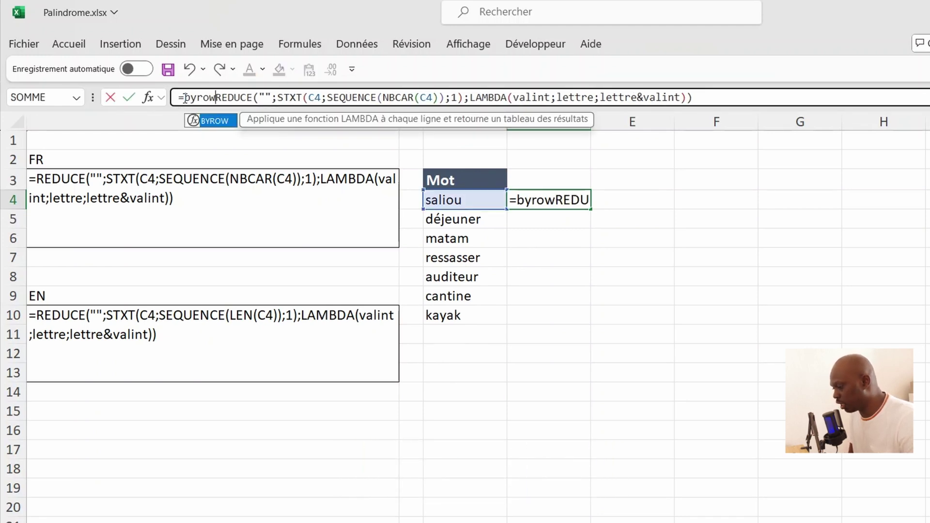
key("Tab")
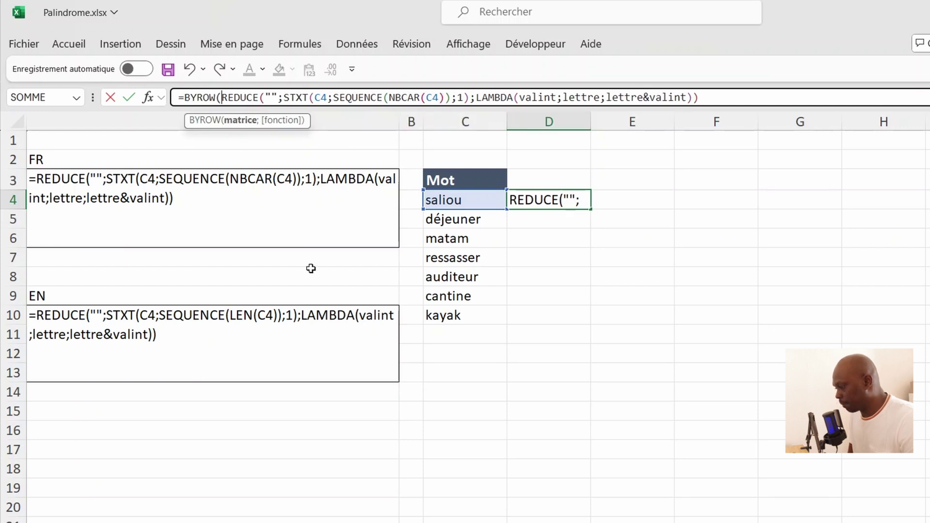
left_click_drag(464, 317, 471, 195)
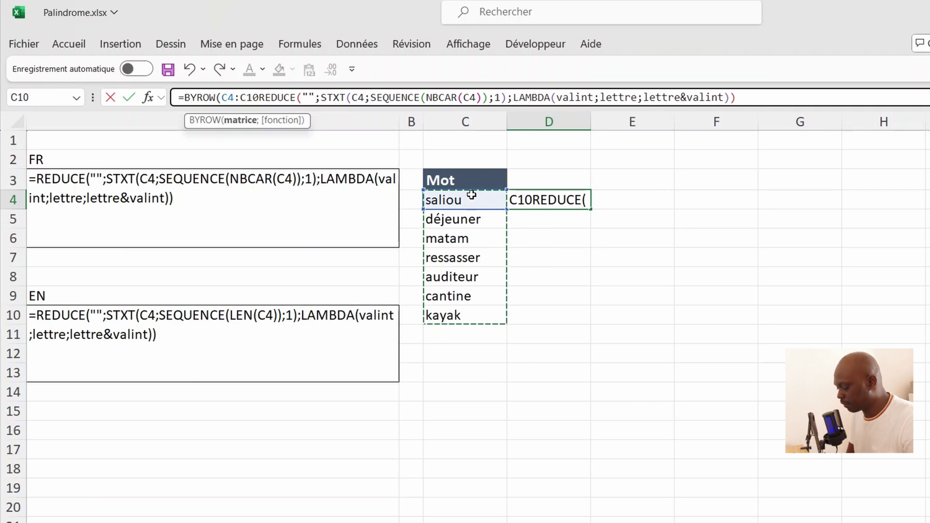
type(";")
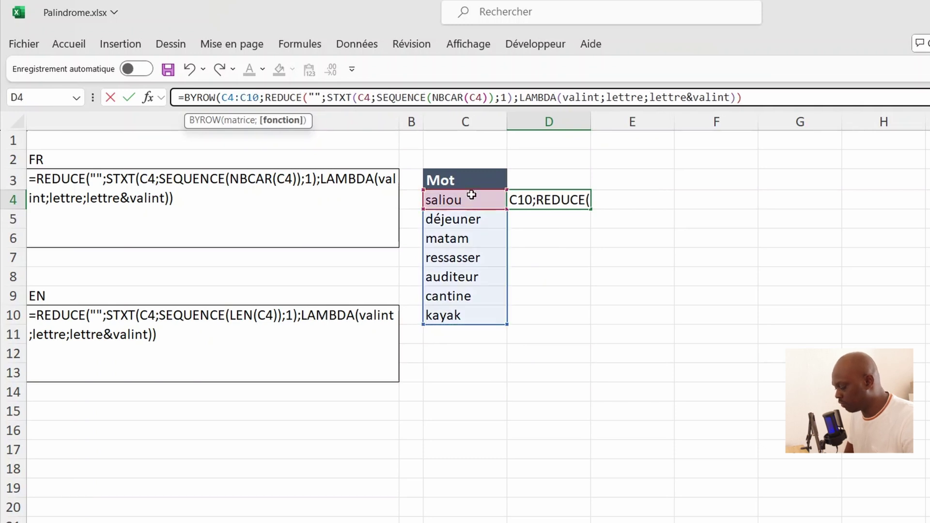
Add a LAMBDA with the parameter mot as the BYROW function, placed in front of REDUCE.
type("lam")
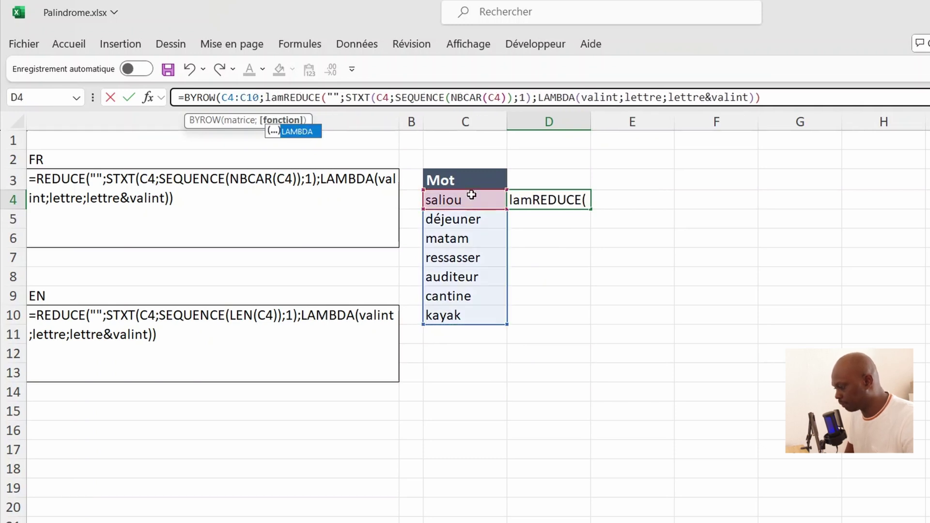
key("Tab")
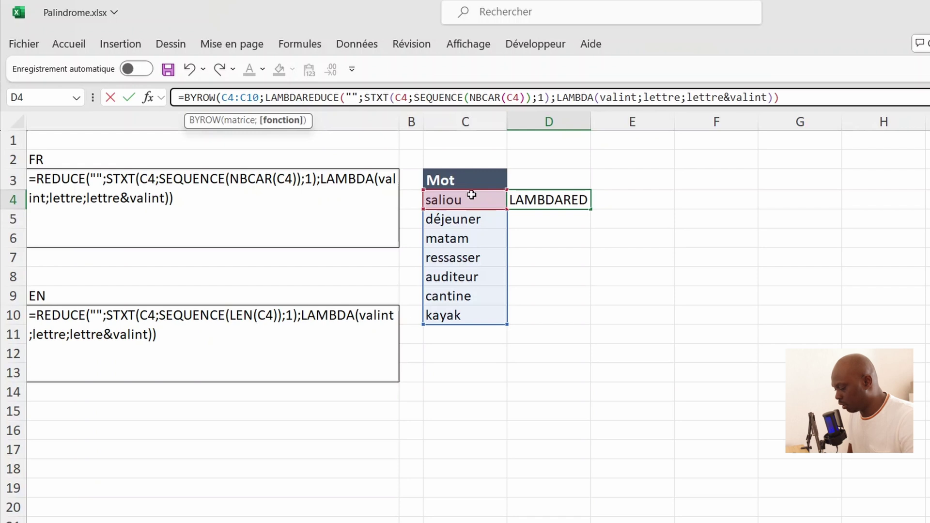
type("(")
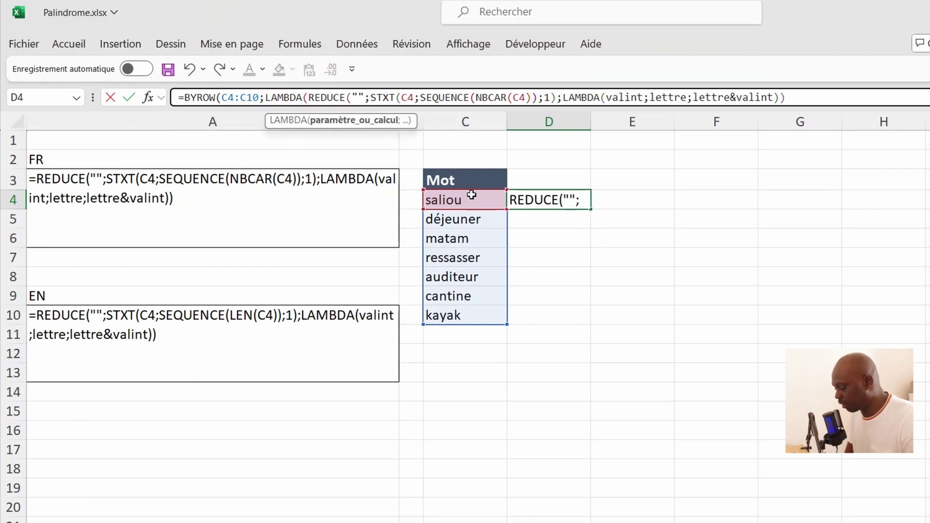
type("mot")
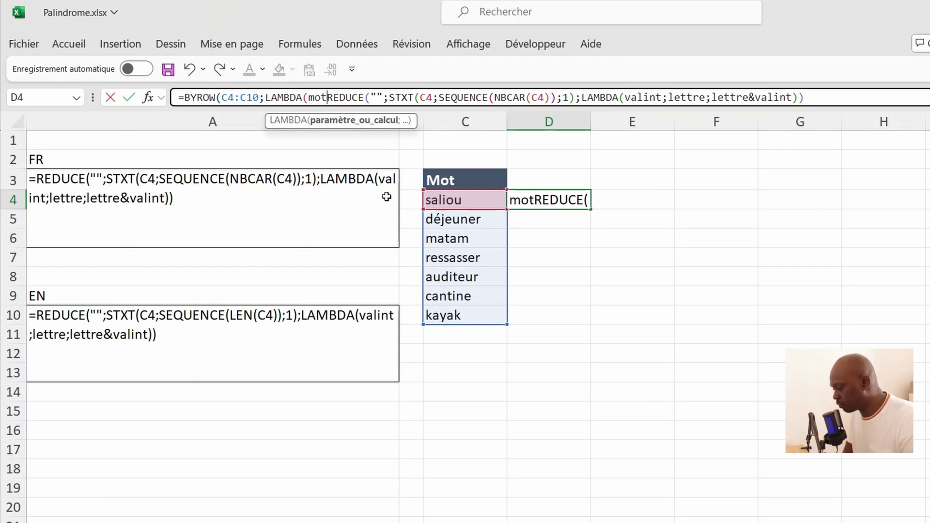
type(";")
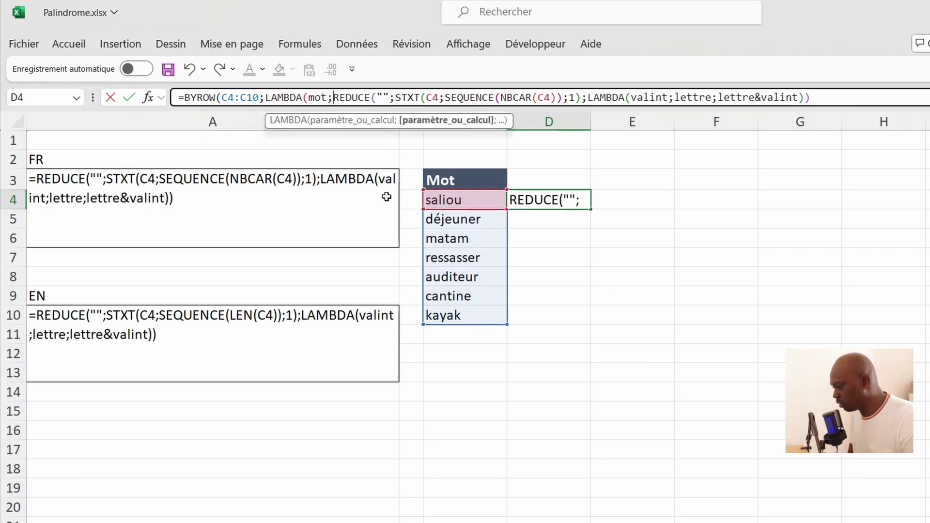
Replace the C4 references in STXT and NBCAR with mot, close the LAMBDA and BYROW parentheses, and enter the formula.
right_click(437, 98)
key("Escape")
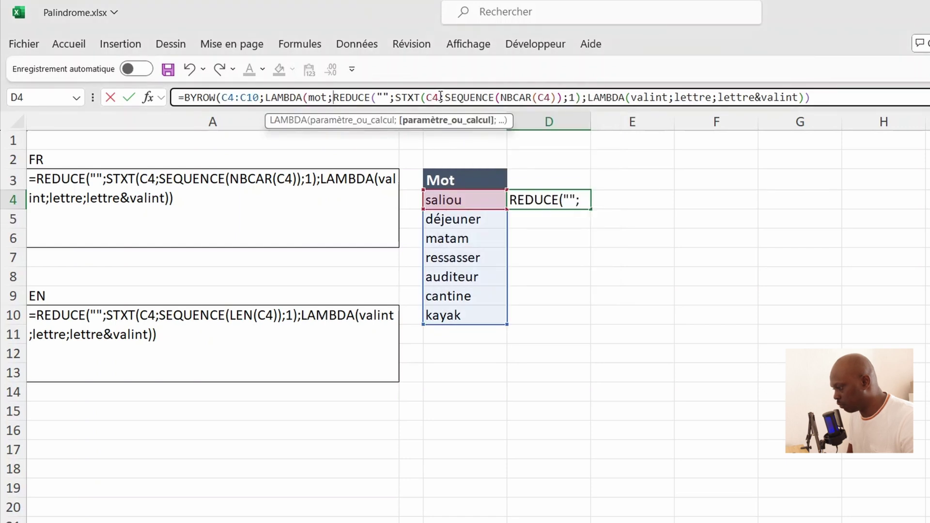
double_click(433, 97)
type("mot")
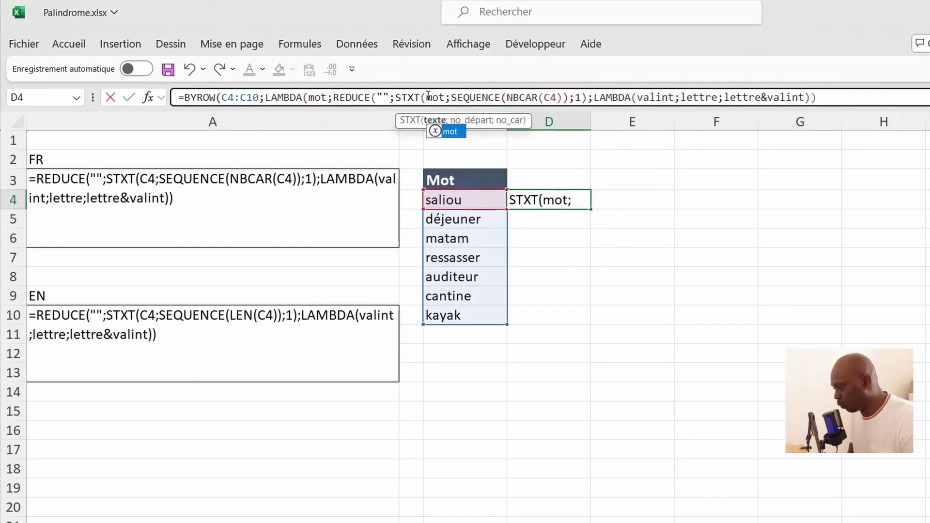
double_click(549, 97)
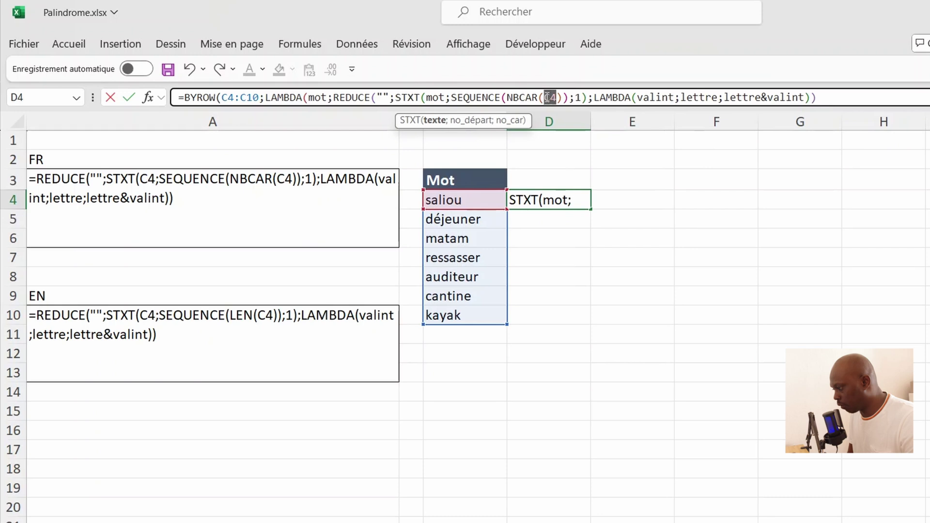
type("mot")
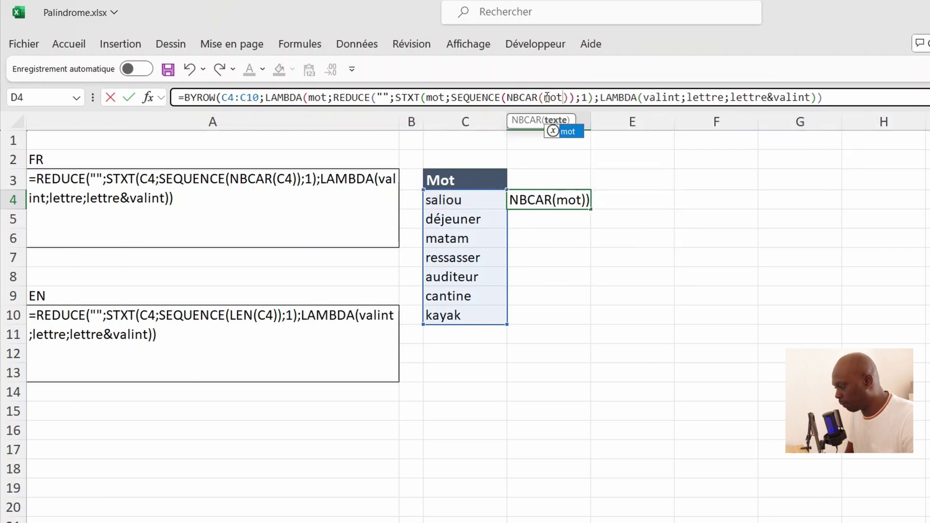
left_click(837, 93)
type(")")
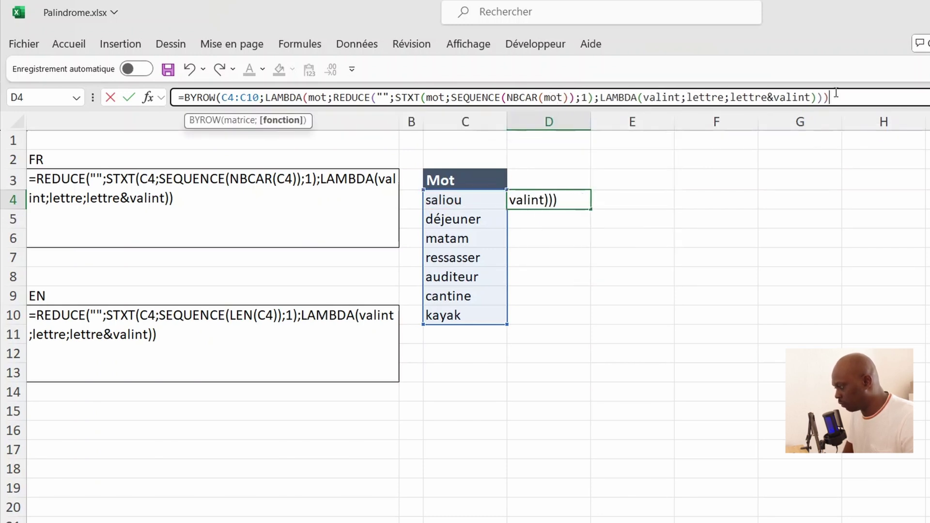
type(")")
key("Return")
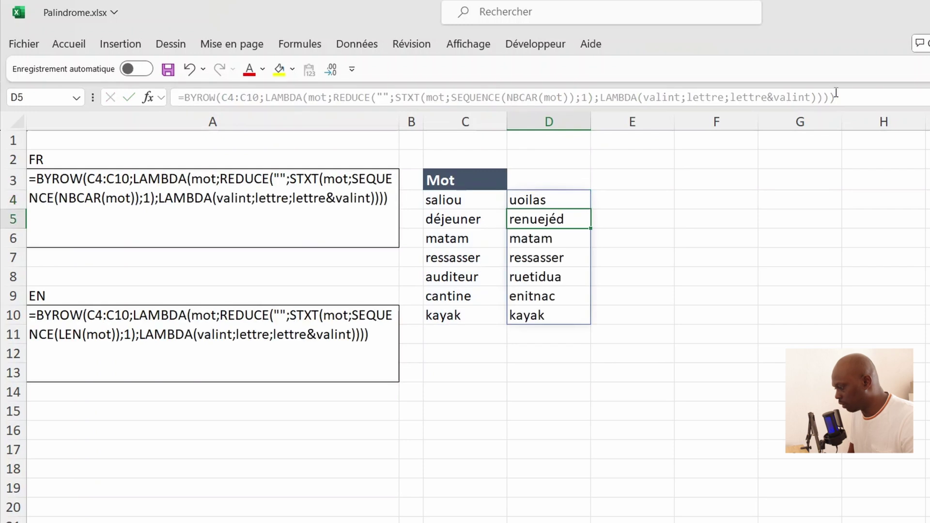
Insert C4:C10= before BYROW in the D4 formula to compare each word with its reversed version.
left_click(545, 199)
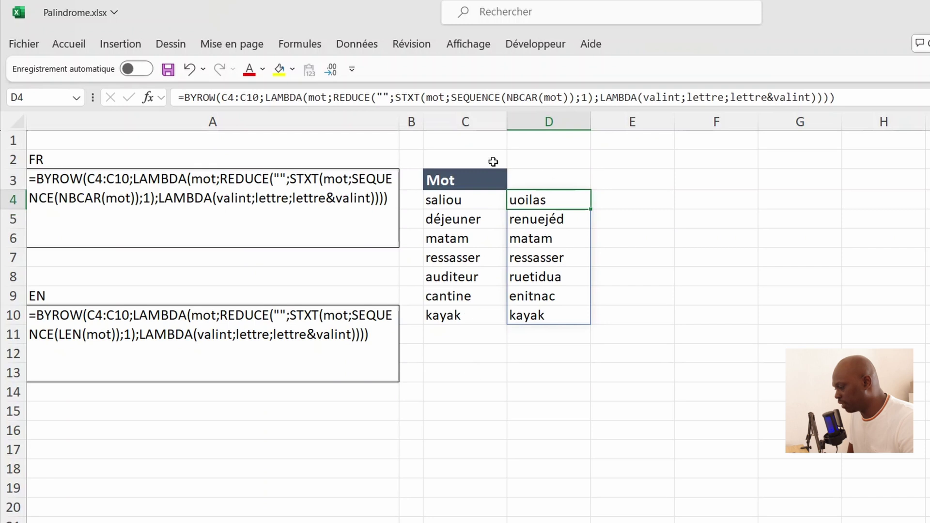
left_click(185, 97)
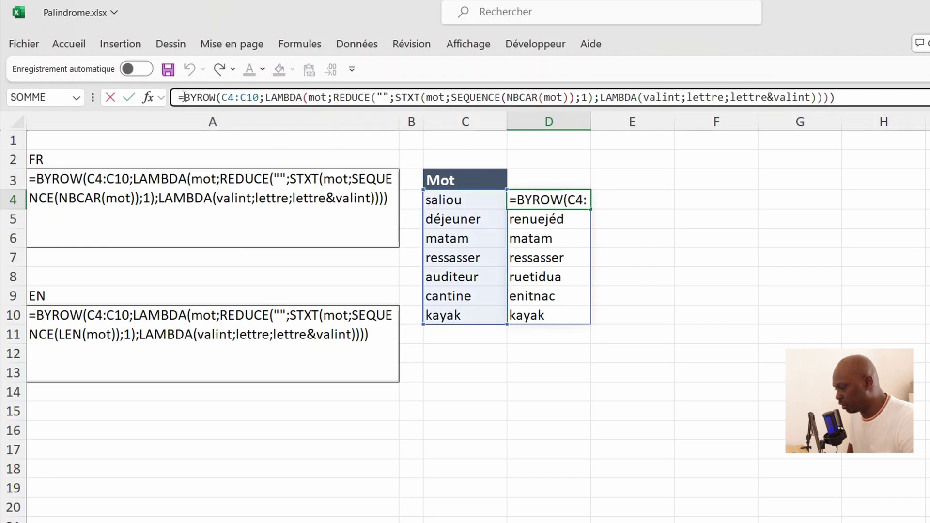
left_click_drag(457, 199, 464, 316)
type("=")
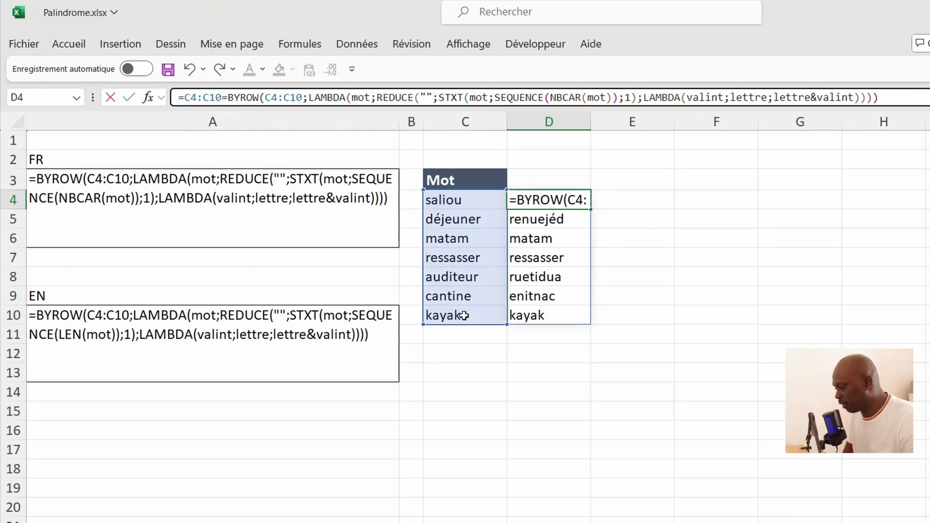
key("Return")
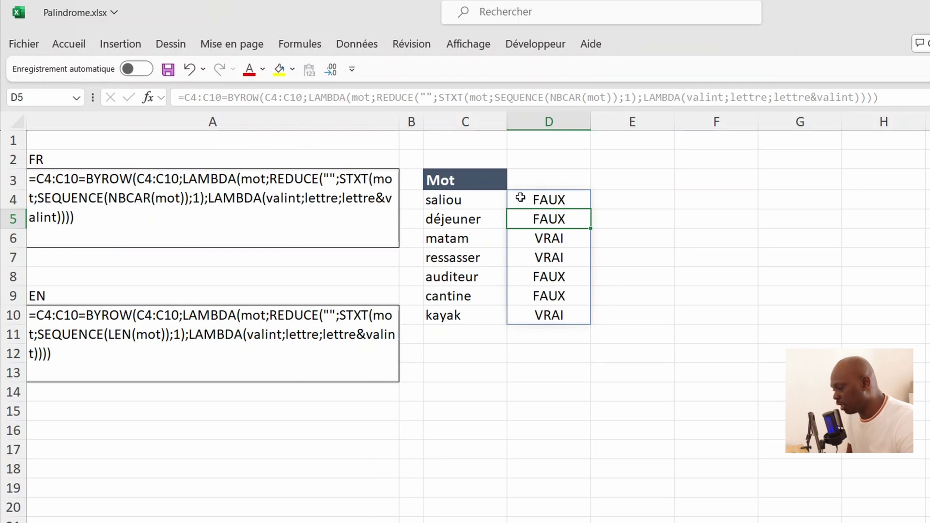
Wrap the D4 comparison in FILTRE with C4:C10 as the array and the comparison as the include condition, and enter the formula.
left_click(548, 202)
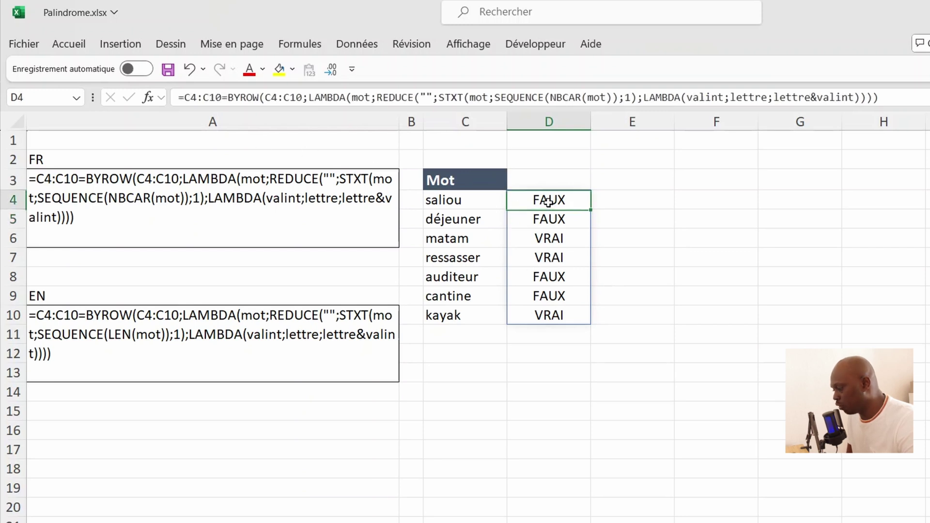
left_click(186, 97)
type("filtre")
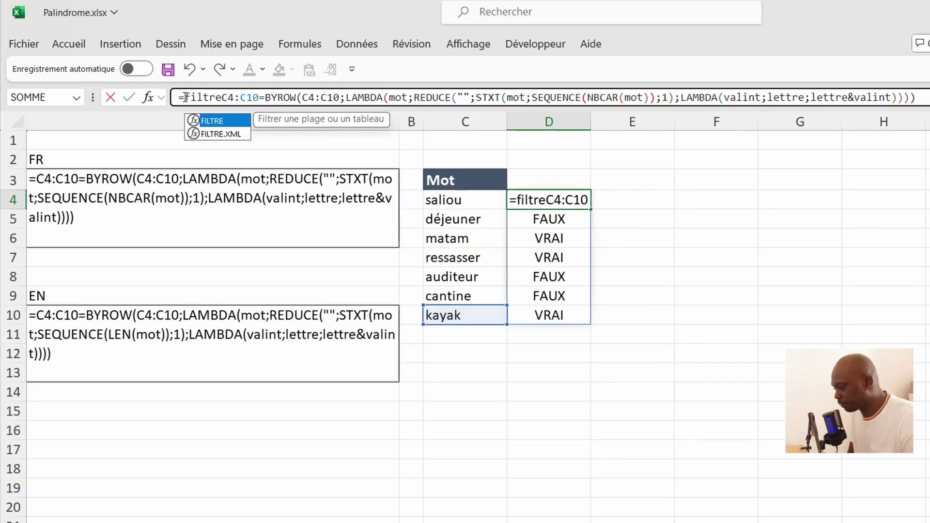
key("Tab")
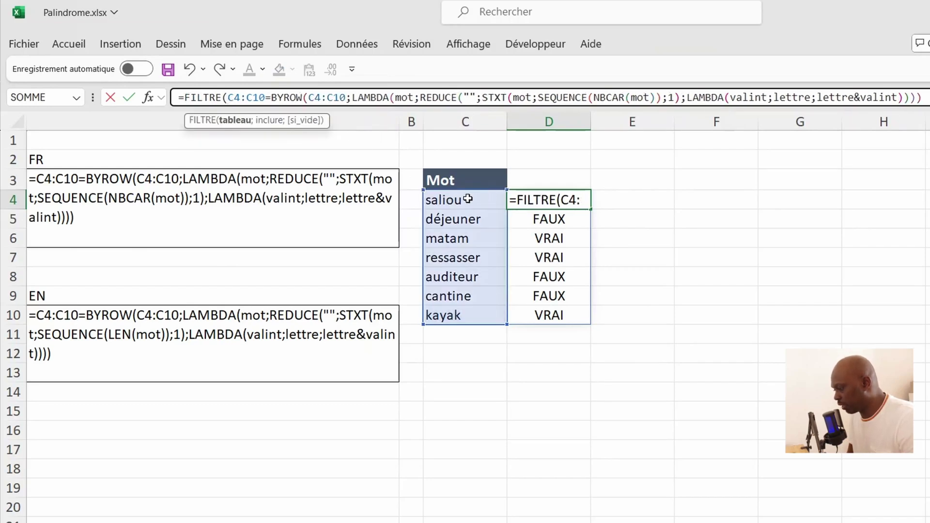
left_click_drag(463, 201, 465, 320)
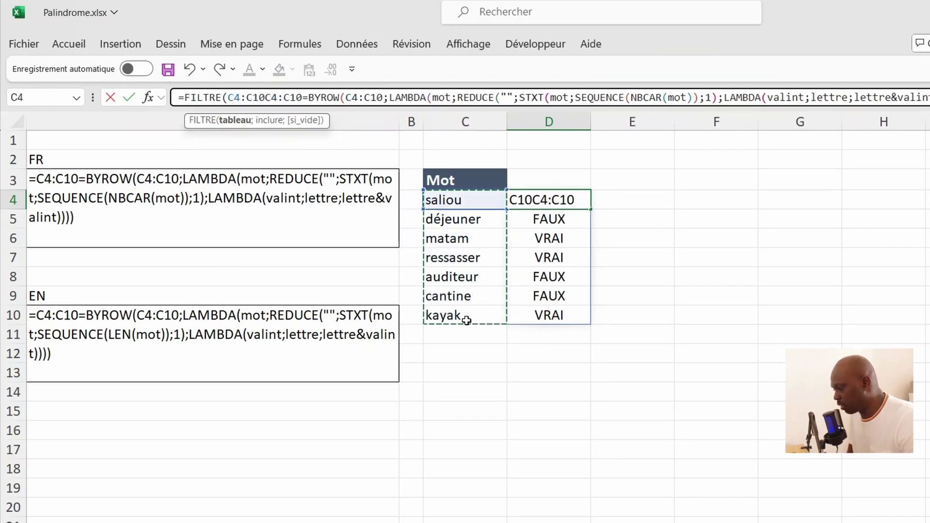
type(";")
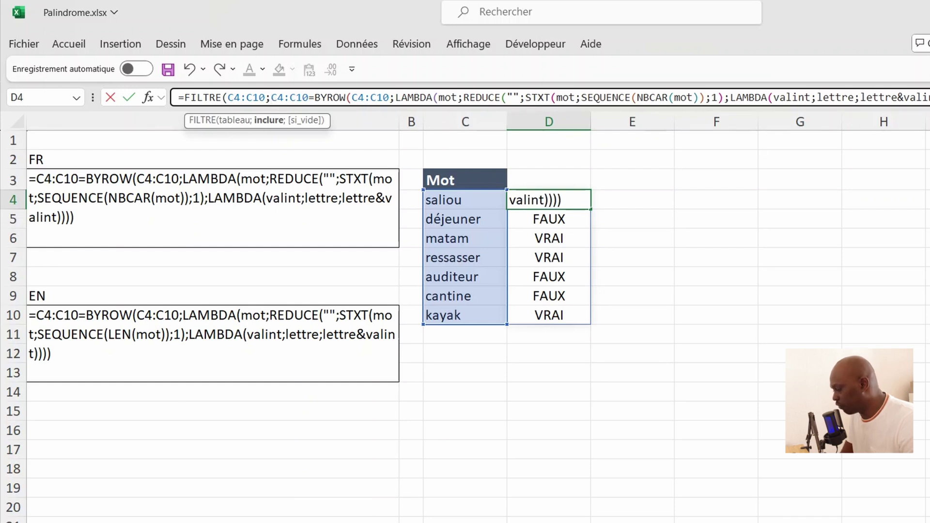
type(")")
key("Return")
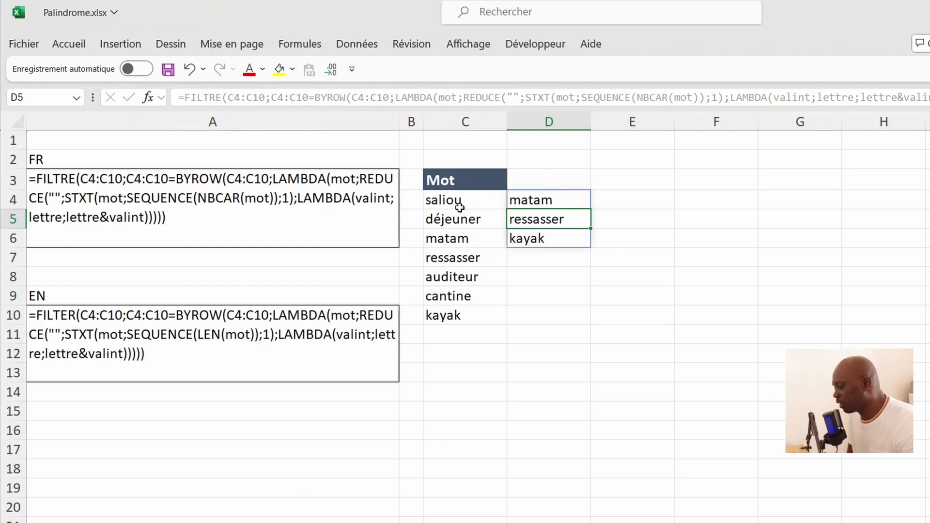
Check the words matam, ressasser and kayak in the Mot column against the filtered list.
left_click(457, 236)
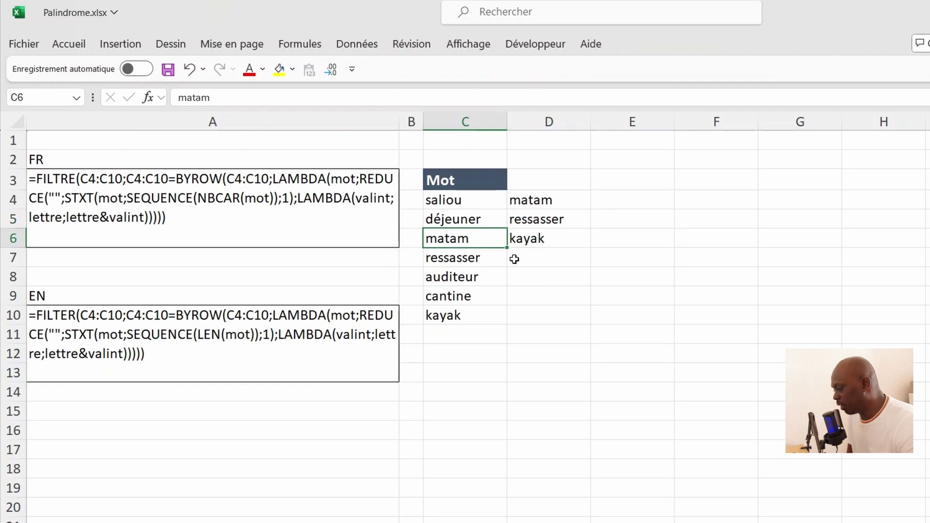
left_click(465, 253)
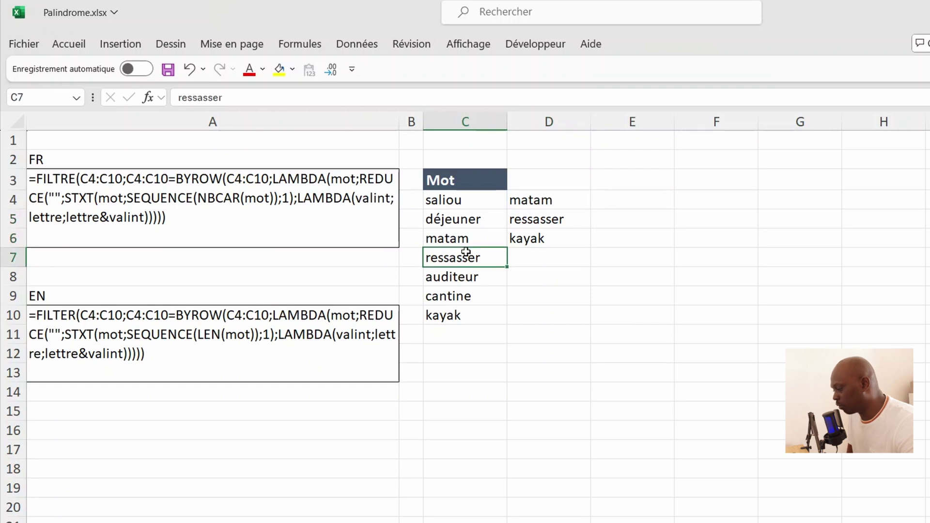
left_click(453, 311)
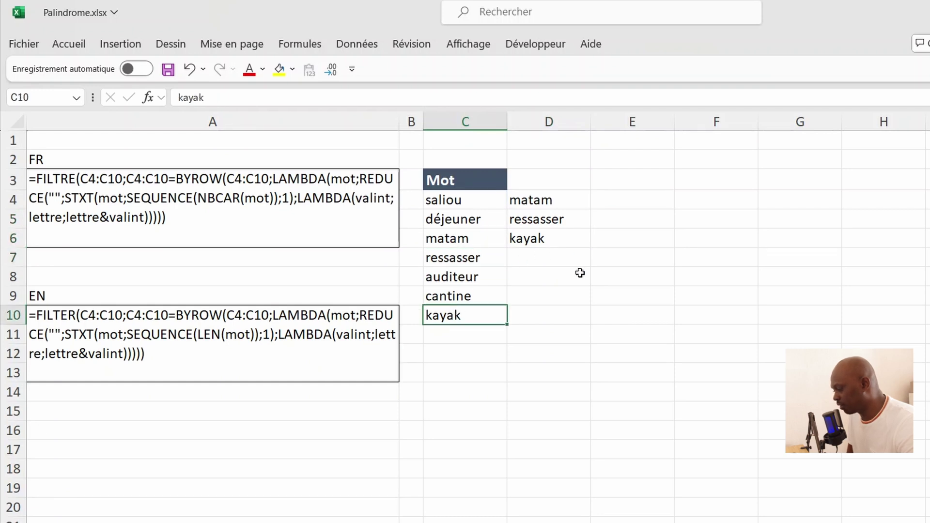